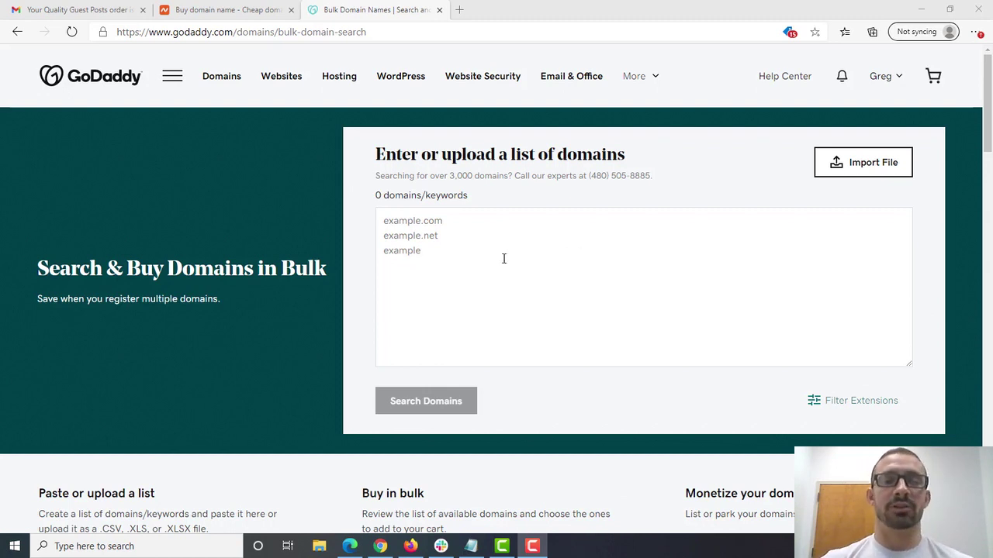
- Compare the Namecheap and GoDaddy search pages and enter landenbergseo in GoDaddy's bulk domain list
{"action": "left_click", "coordinate": [236, 10]}
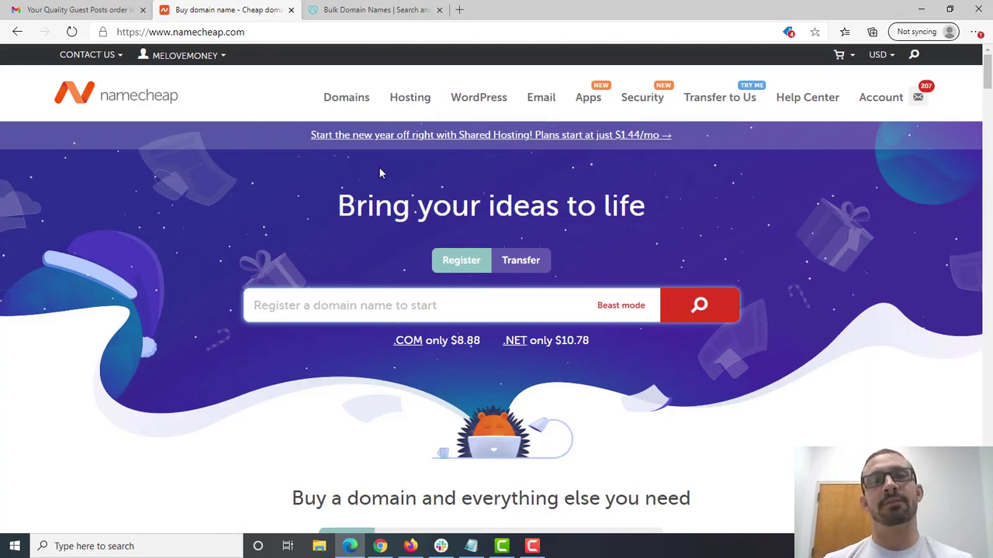
{"action": "left_click", "coordinate": [401, 8]}
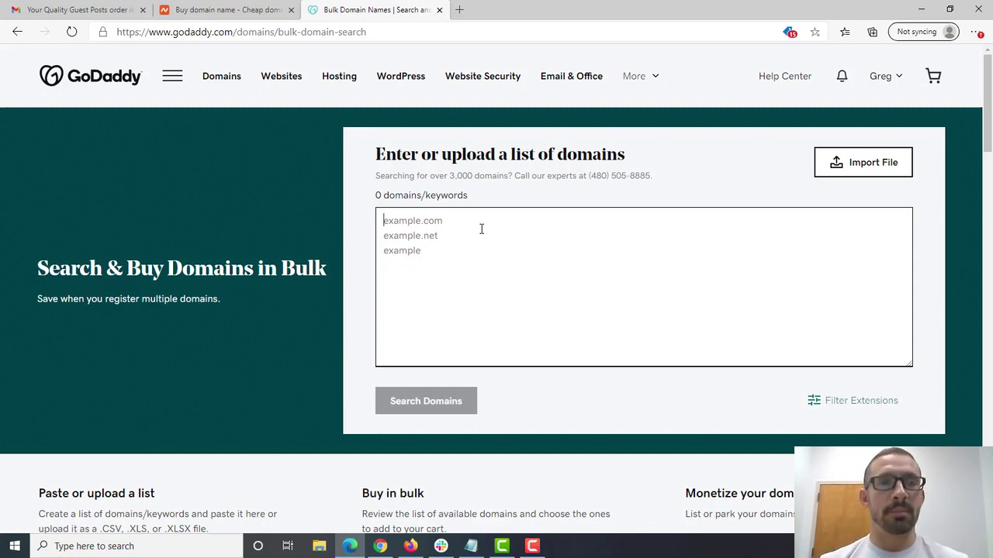
{"action": "type", "text": "lass"}
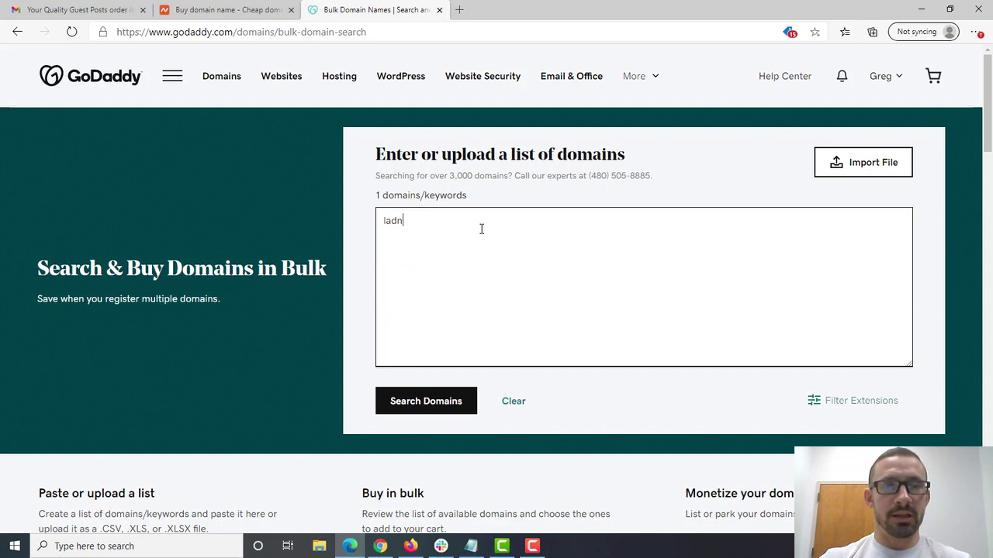
{"action": "key", "text": "BackSpace"}
{"action": "key", "text": "BackSpace"}
{"action": "type", "text": "ndenberg"}
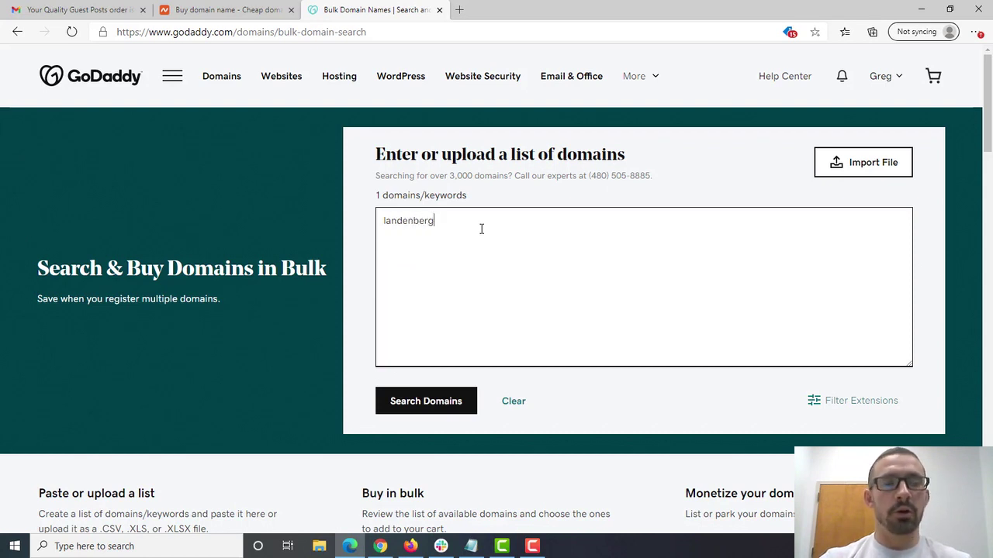
{"action": "type", "text": "seo"}
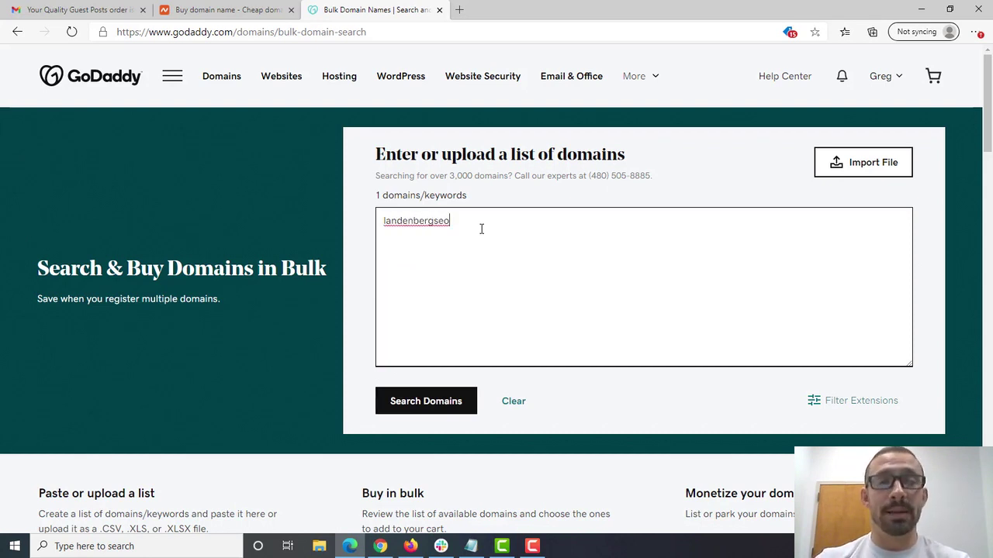
- Copy the landenbergseo keyword for reuse and complete the first entry as landenbergseo.com
{"action": "left_click_drag", "start_coordinate": [452, 221], "coordinate": [376, 218]}
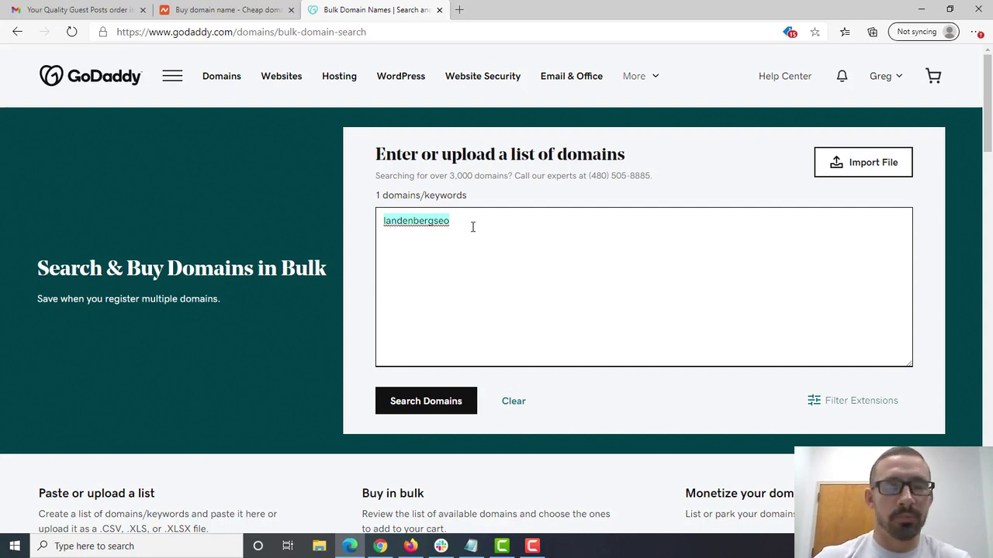
{"action": "left_click_drag", "start_coordinate": [458, 221], "coordinate": [381, 221]}
{"action": "key", "text": "ctrl+c"}
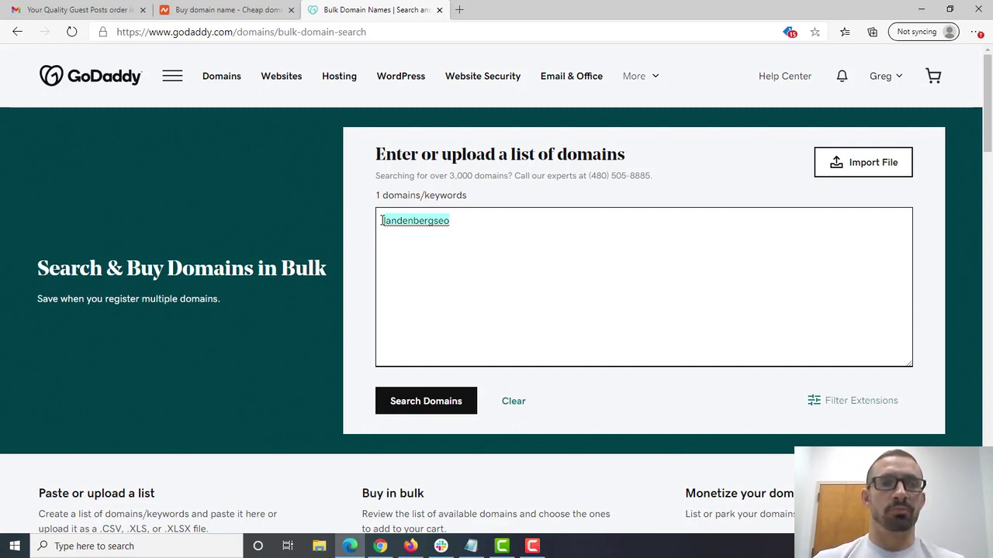
{"action": "left_click", "coordinate": [462, 225]}
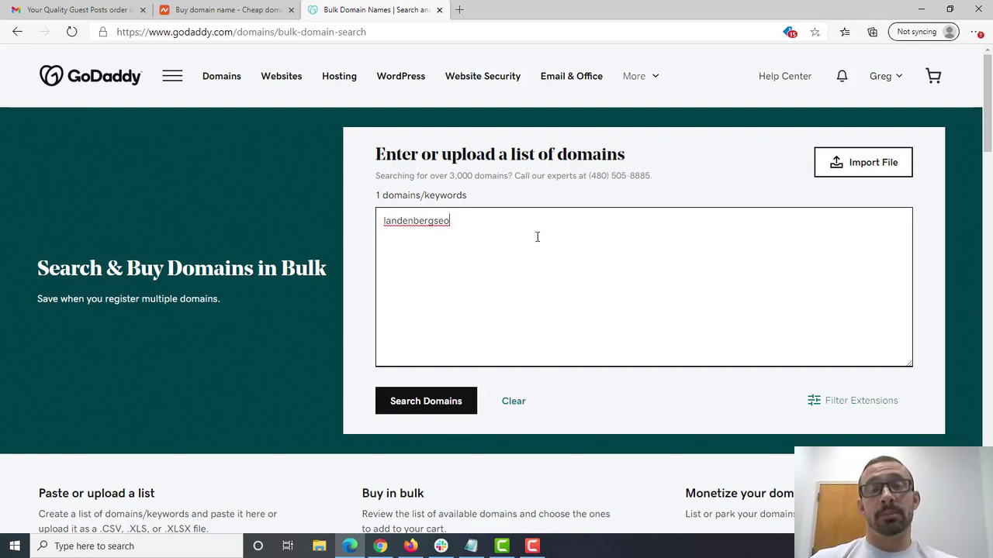
{"action": "type", "text": ".com"}
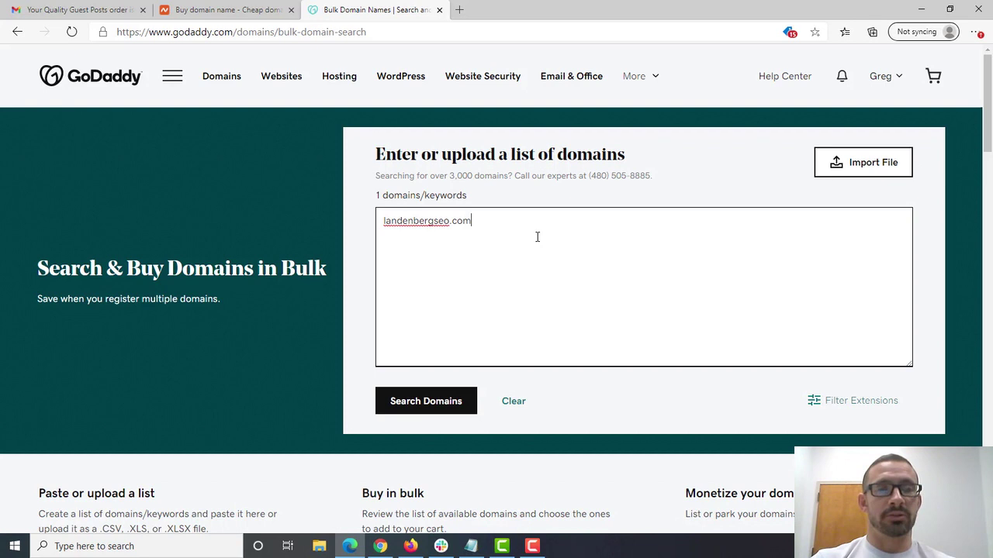
- Add landenbergseoguy.com and landenbergseogirl.com on separate lines of the domain list
{"action": "key", "text": "Return"}
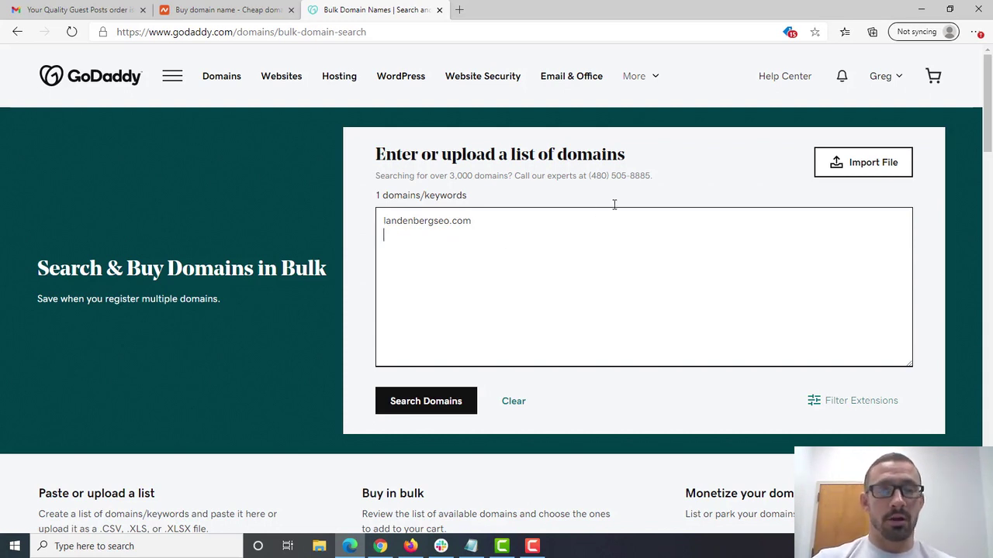
{"action": "key", "text": "ctrl+v"}
{"action": "type", "text": "guy.com"}
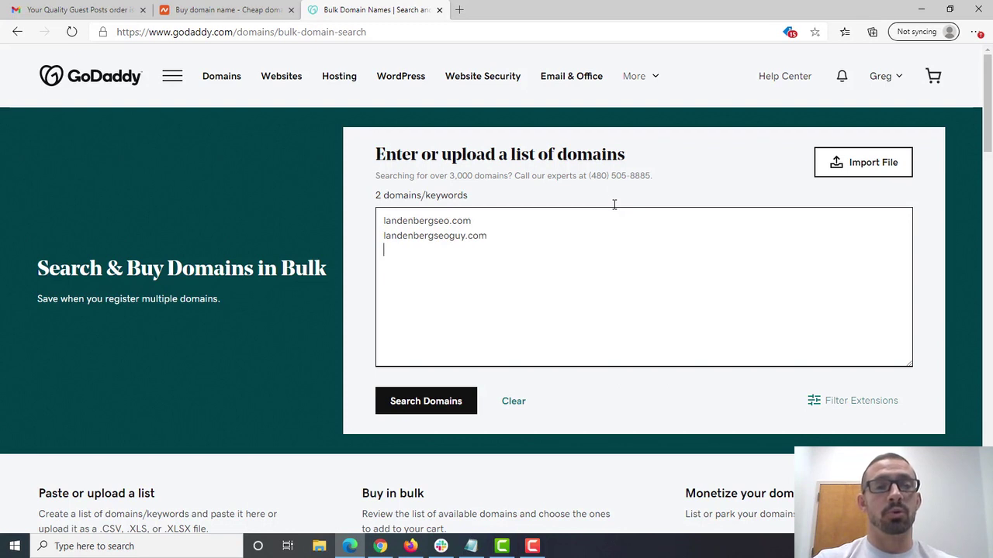
{"action": "key", "text": "ctrl+v"}
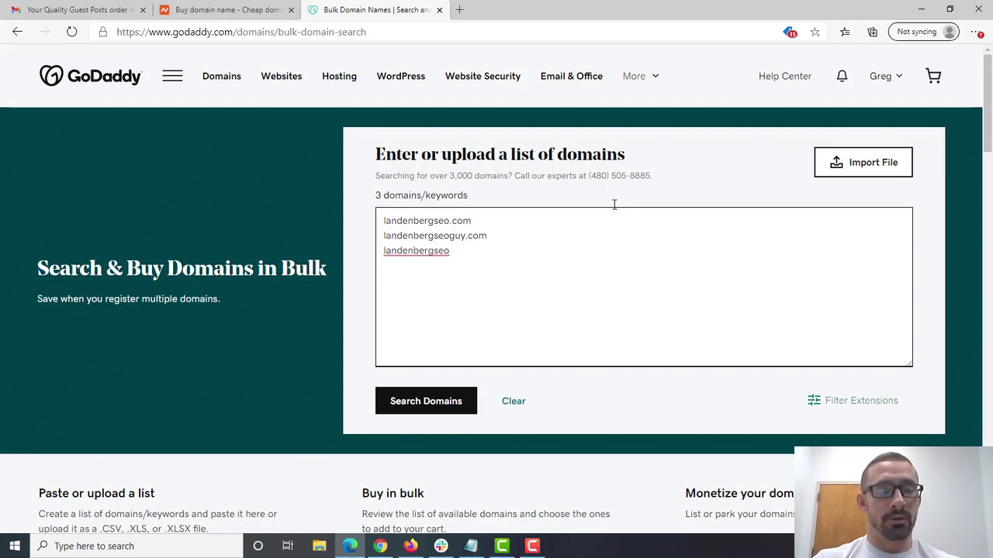
{"action": "type", "text": "girl"}
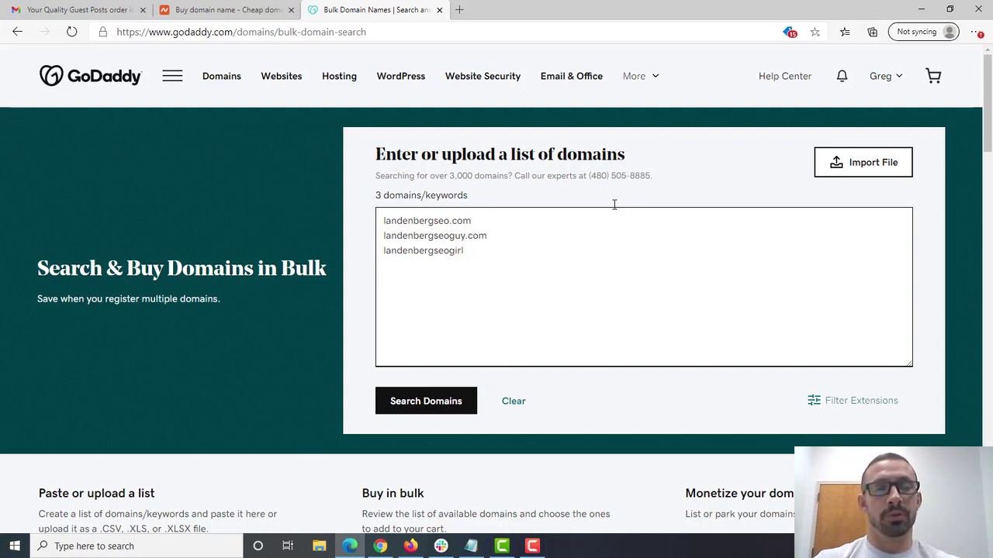
{"action": "type", "text": ".com"}
- Add landenbergseoagency.com and landenbergseoteam.com to the list and run the bulk domain search
{"action": "key", "text": "Return"}
{"action": "key", "text": "ctrl+v"}
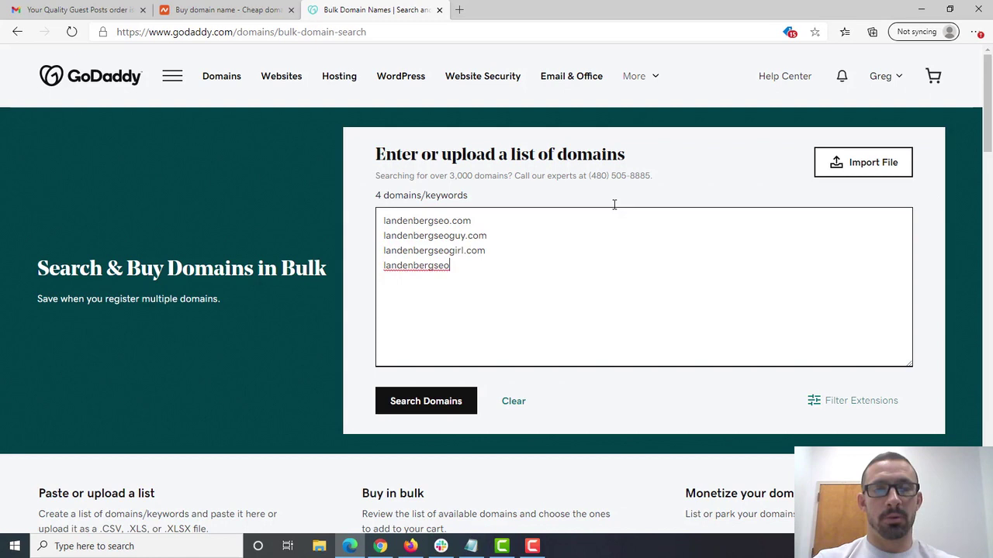
{"action": "type", "text": "agency.com"}
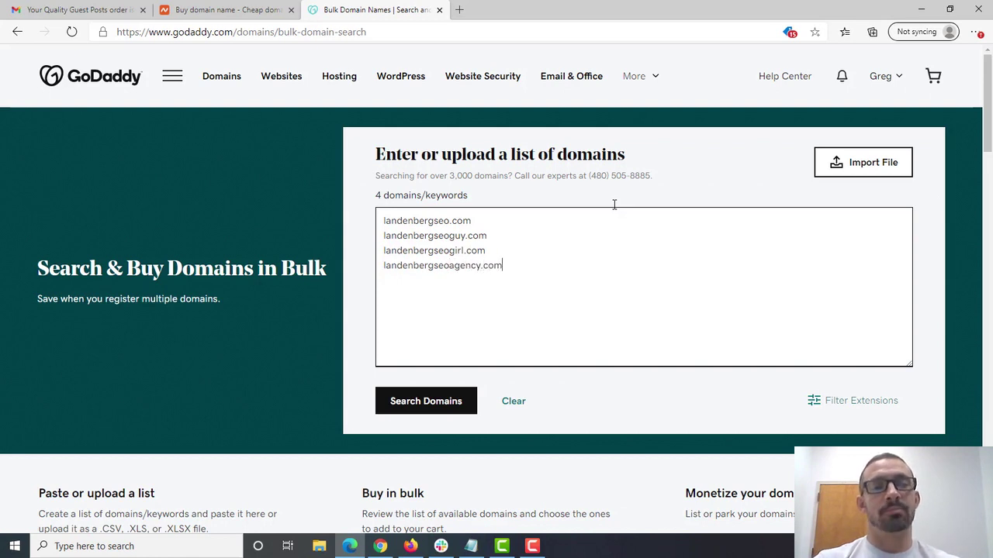
{"action": "key", "text": "ctrl+v"}
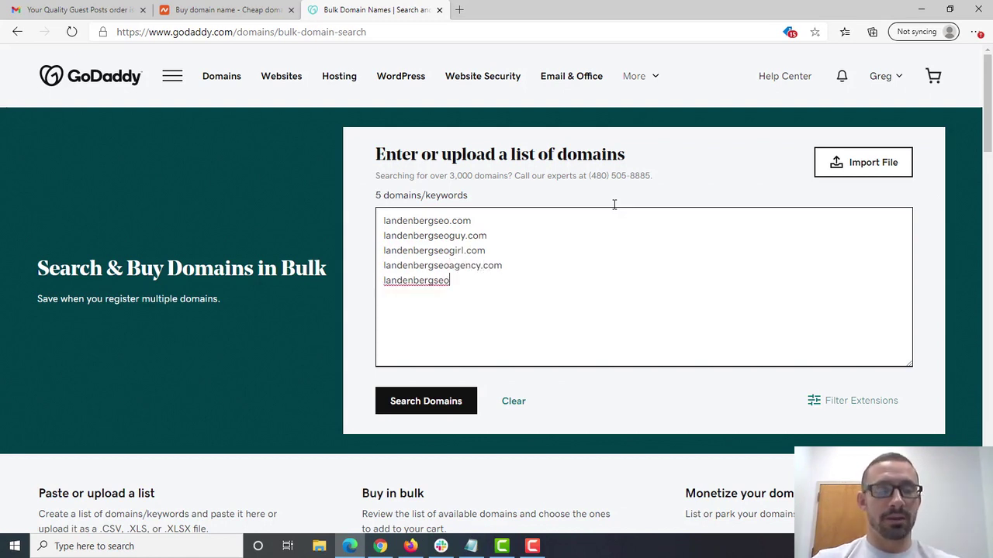
{"action": "type", "text": "team.com"}
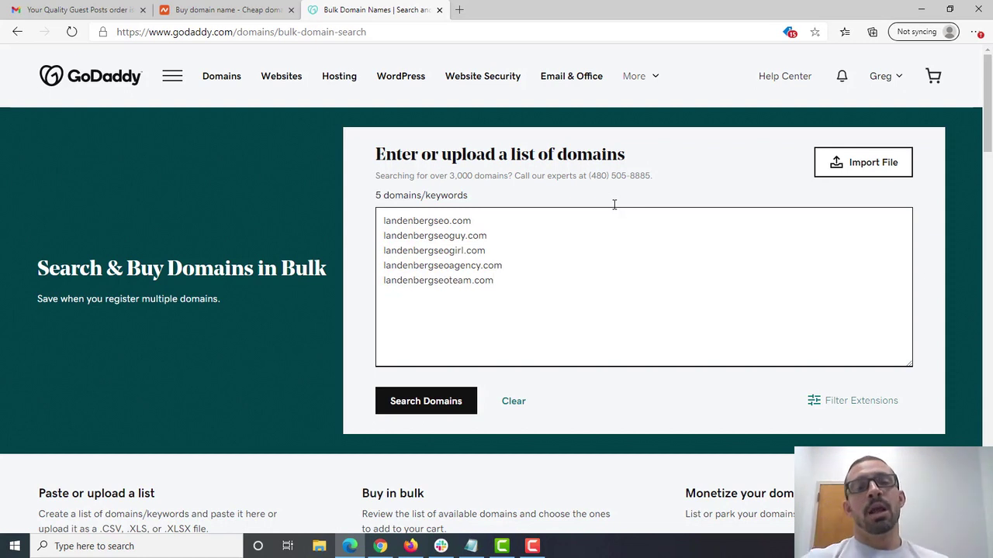
{"action": "left_click", "coordinate": [447, 409]}
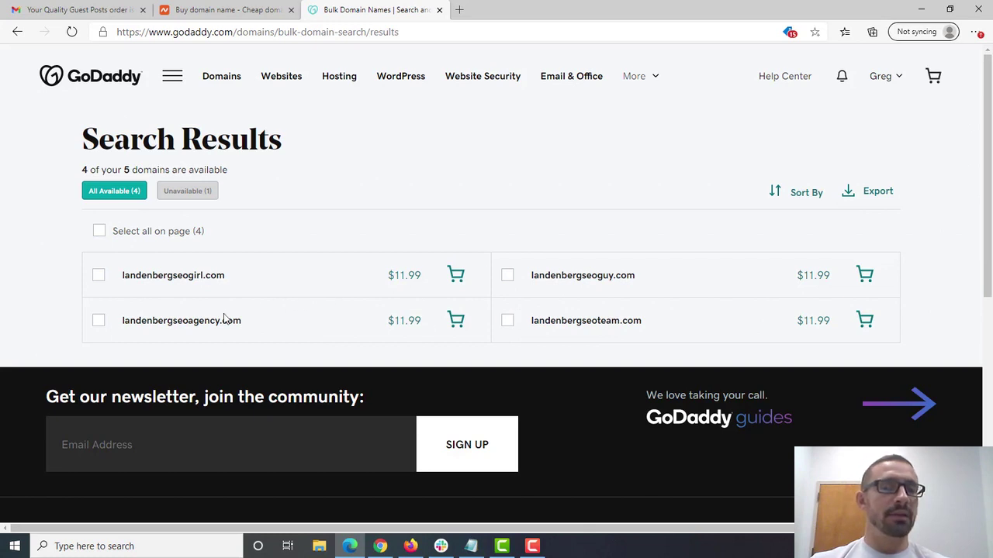
- Review the unavailable domains in the search results and return to the available ones
{"action": "left_click", "coordinate": [205, 194]}
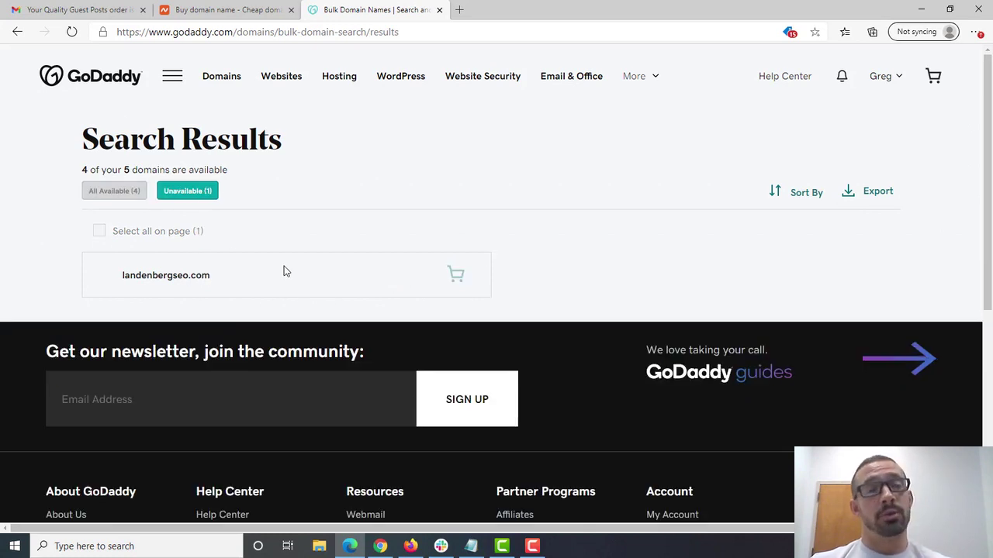
{"action": "left_click", "coordinate": [126, 195]}
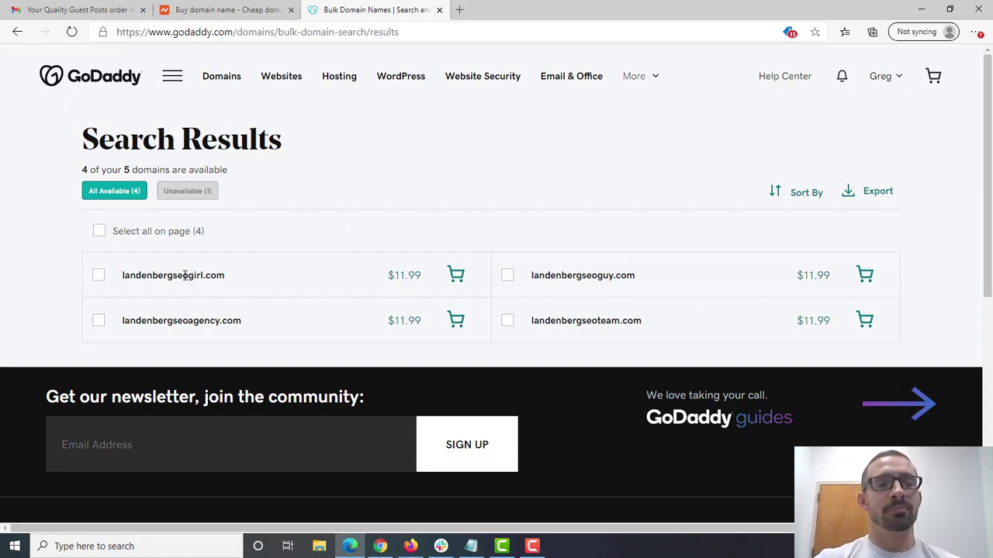
{"action": "left_click_drag", "start_coordinate": [175, 276], "coordinate": [121, 275]}
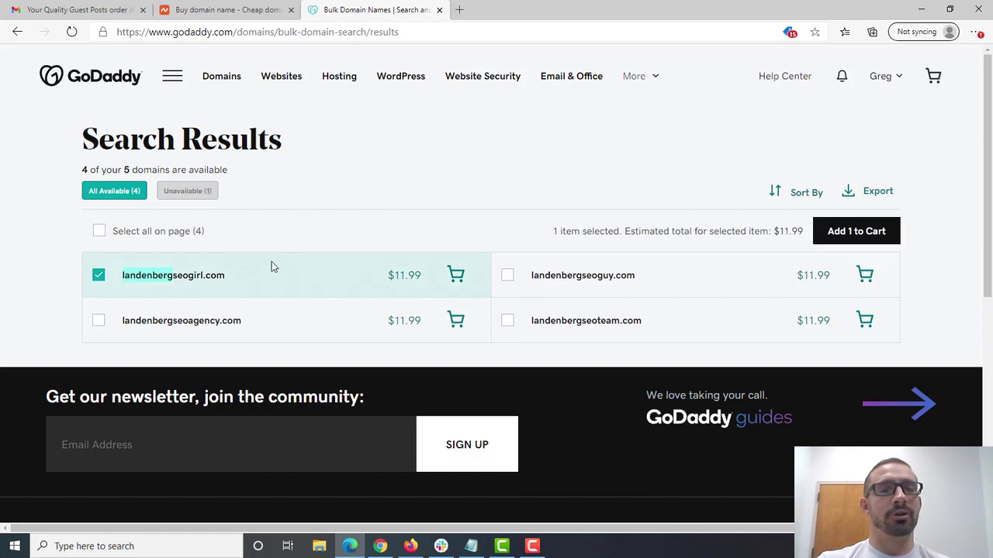
{"action": "left_click", "coordinate": [437, 191]}
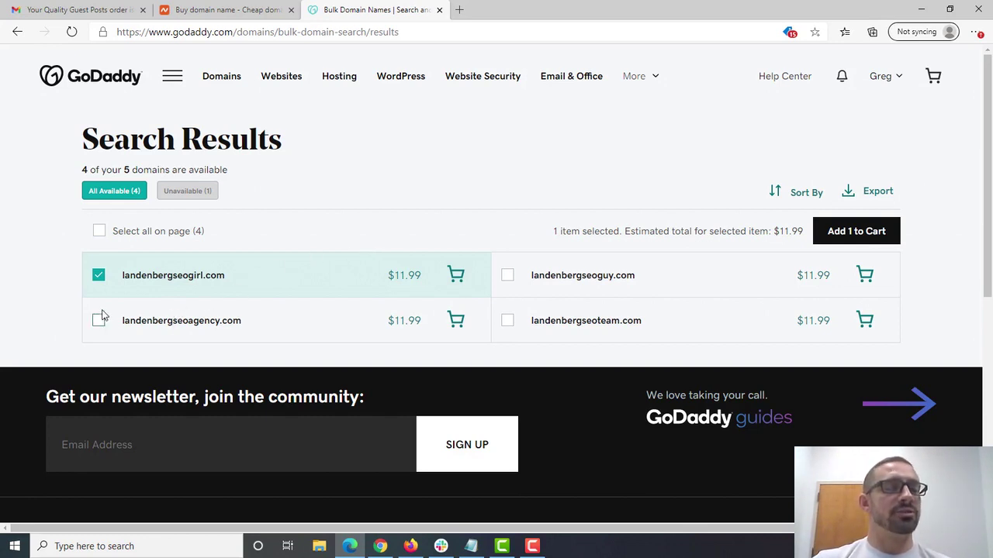
{"action": "left_click", "coordinate": [98, 275]}
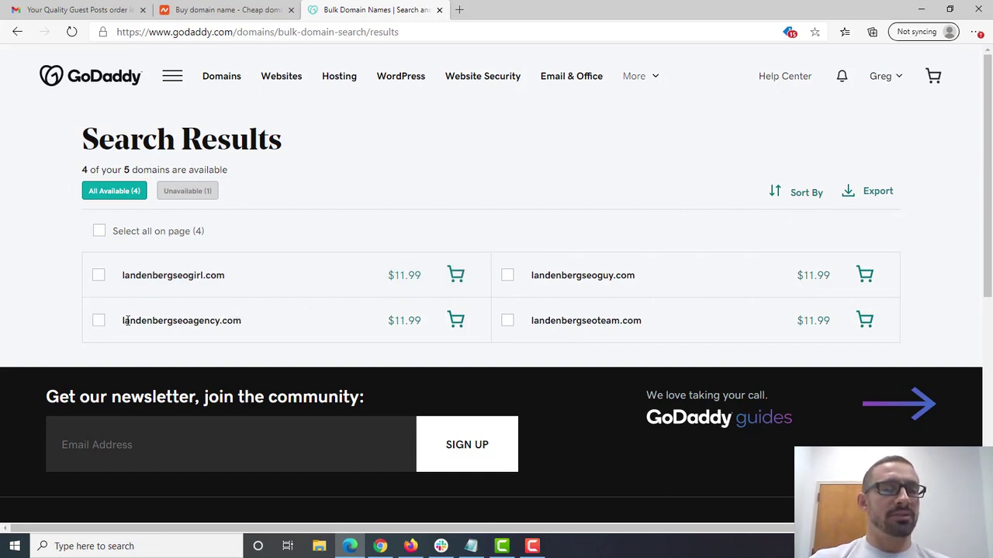
- Examine the parts of landenbergseoagency.com in the results and copy the full domain name
{"action": "left_click_drag", "start_coordinate": [127, 320], "coordinate": [190, 320]}
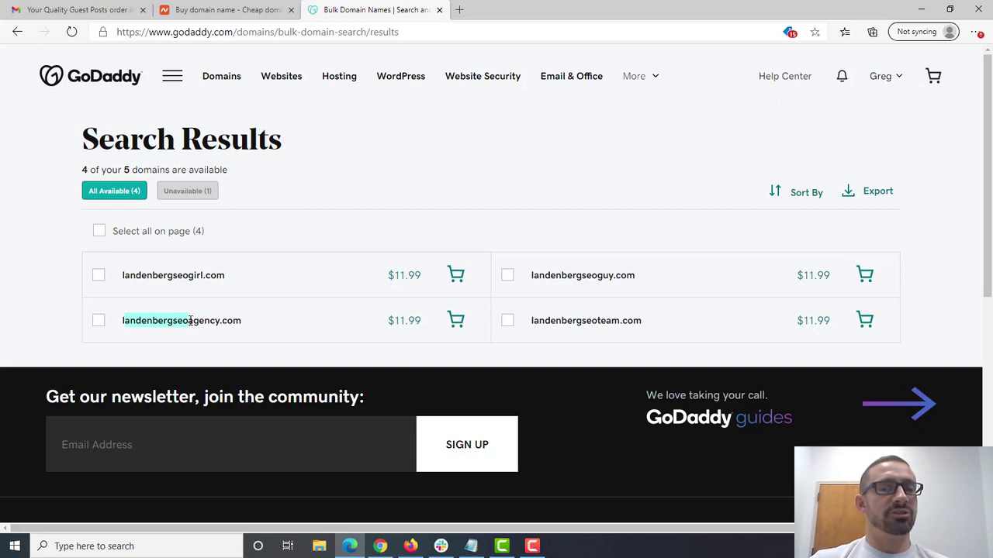
{"action": "left_click_drag", "start_coordinate": [190, 320], "coordinate": [220, 320]}
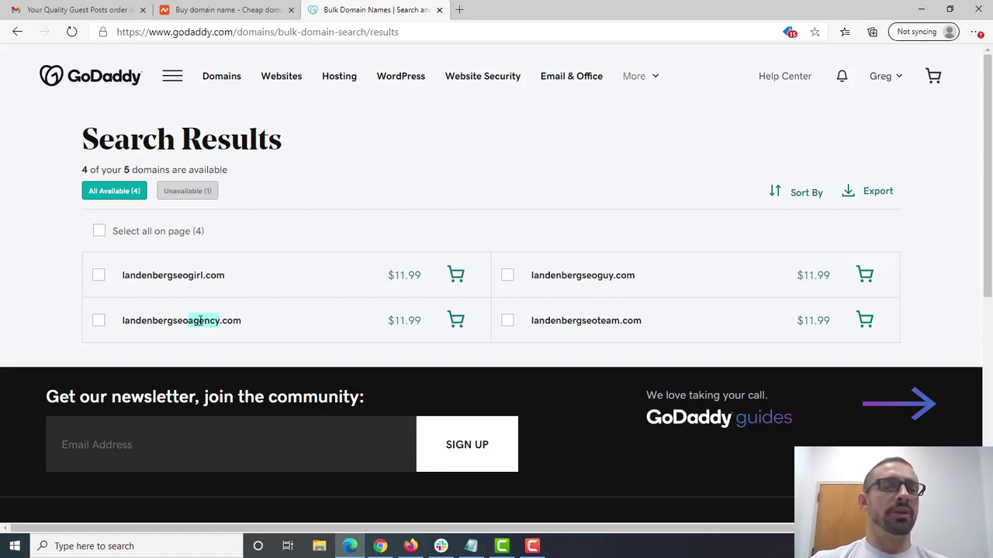
{"action": "left_click", "coordinate": [243, 324]}
{"action": "left_click_drag", "start_coordinate": [241, 323], "coordinate": [192, 320]}
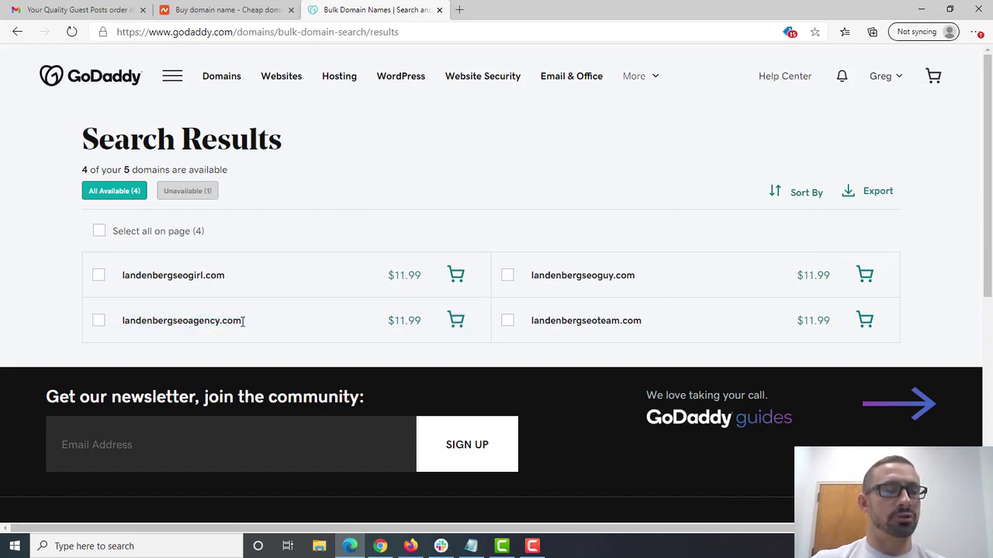
{"action": "left_click_drag", "start_coordinate": [238, 320], "coordinate": [124, 320]}
{"action": "key", "text": "ctrl+c"}
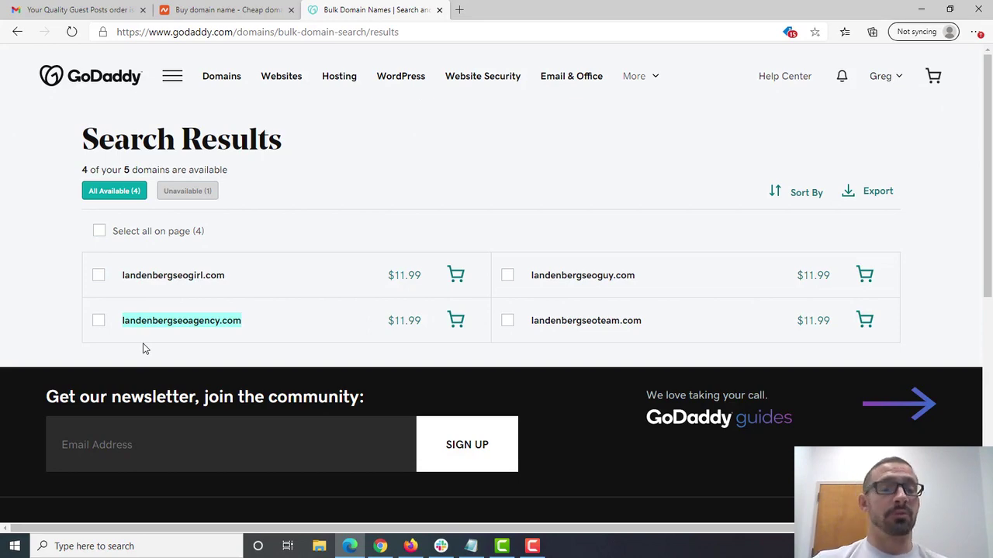
- Switch to the WHOIS History page in Firefox, dismiss the customer story popup and look up landenbergseoagency.com
{"action": "left_click", "coordinate": [409, 547]}
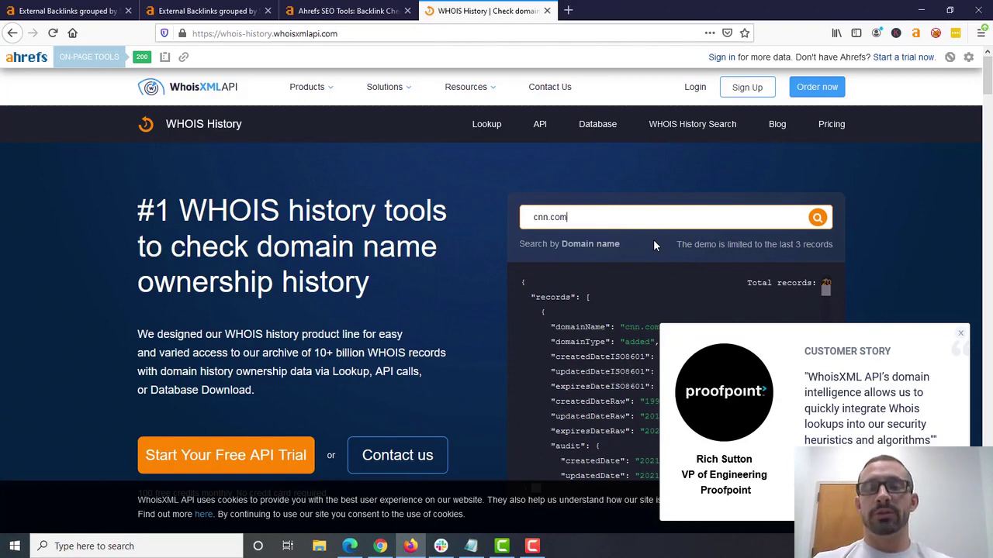
{"action": "left_click", "coordinate": [961, 333]}
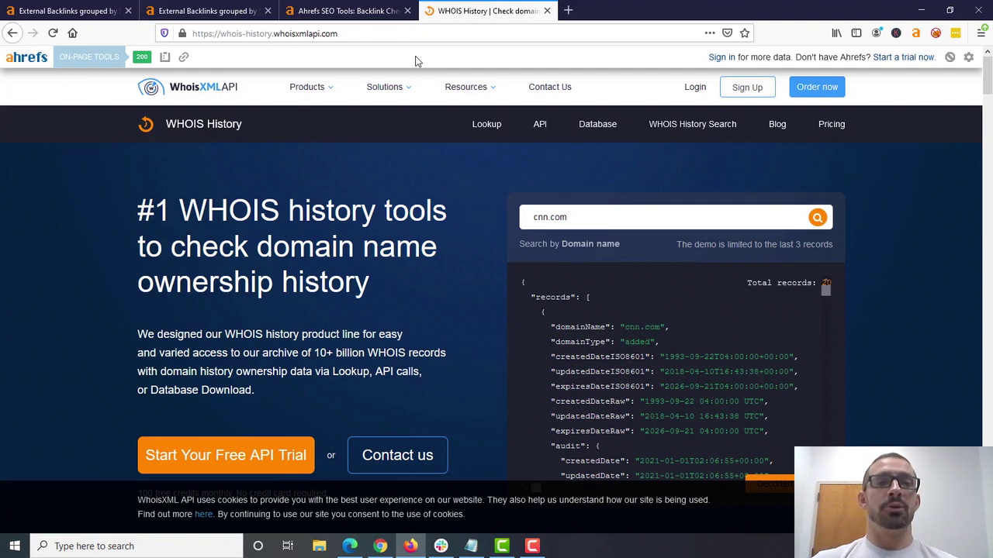
{"action": "left_click_drag", "start_coordinate": [586, 217], "coordinate": [476, 213]}
{"action": "key", "text": "ctrl+v"}
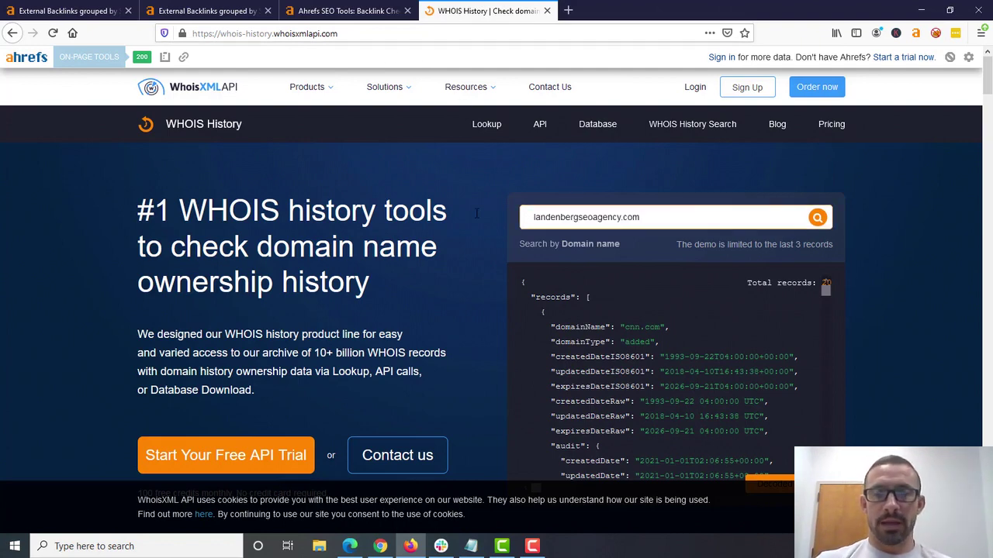
{"action": "key", "text": "Return"}
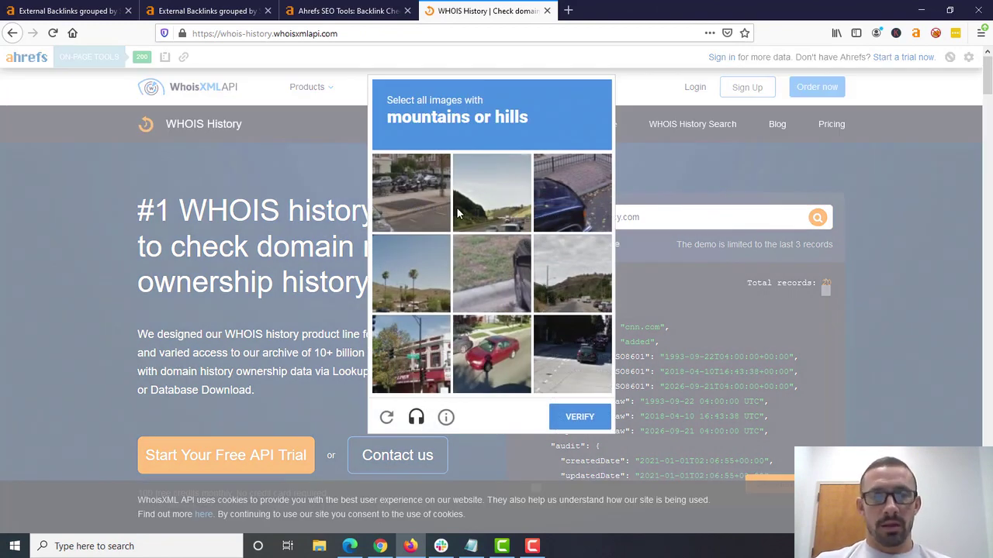
- Complete the image verification by selecting all three pictures that show mountains or hills
{"action": "left_click", "coordinate": [412, 284]}
{"action": "left_click", "coordinate": [557, 292]}
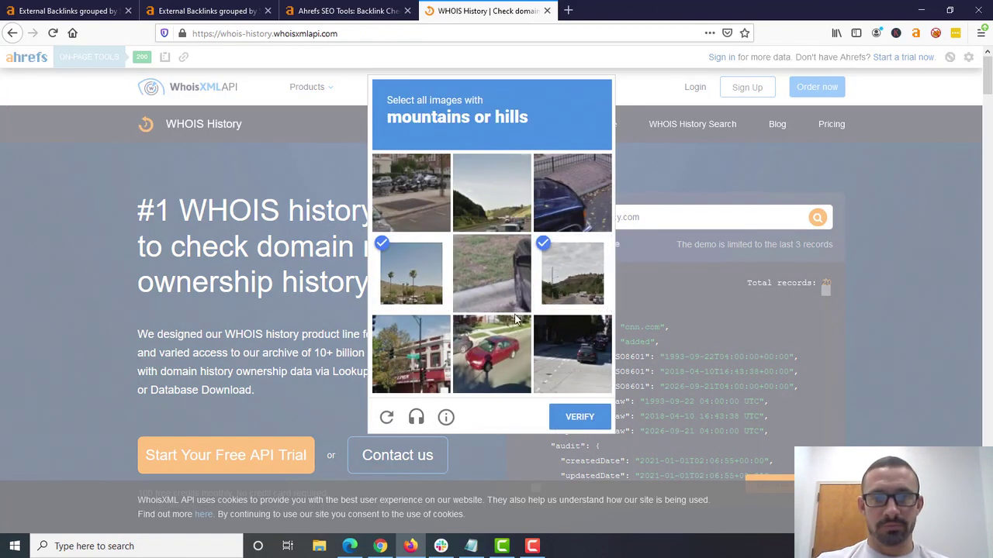
{"action": "left_click", "coordinate": [582, 427]}
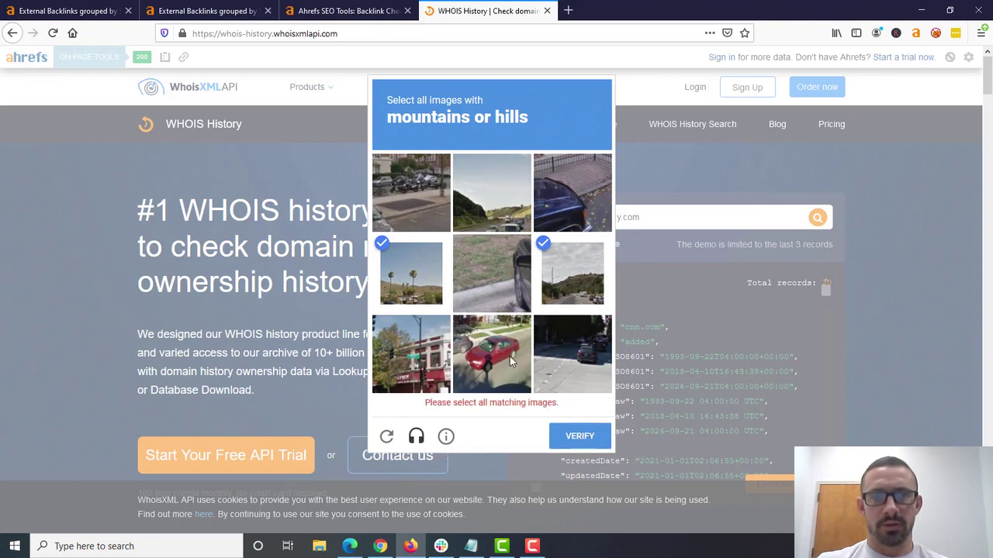
{"action": "left_click", "coordinate": [492, 214]}
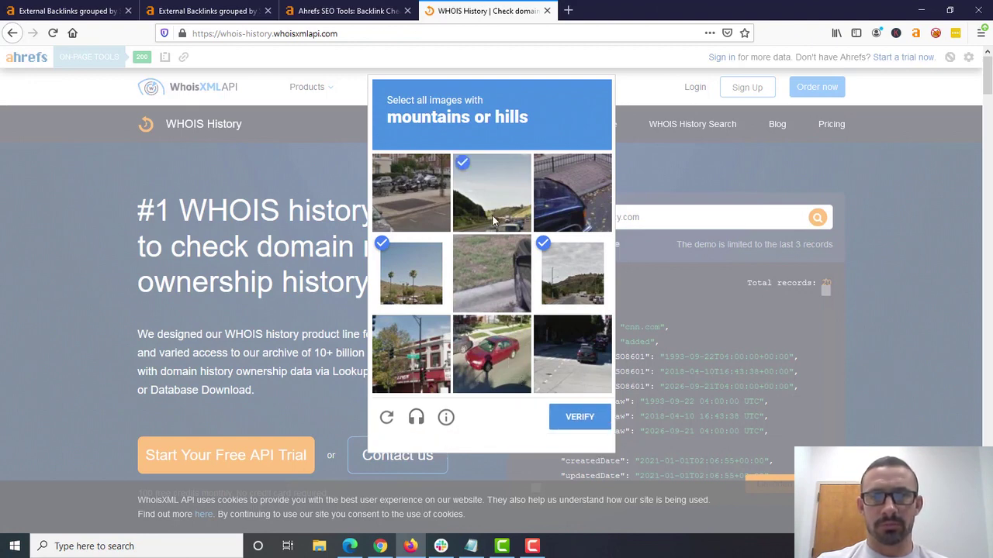
{"action": "left_click", "coordinate": [580, 418]}
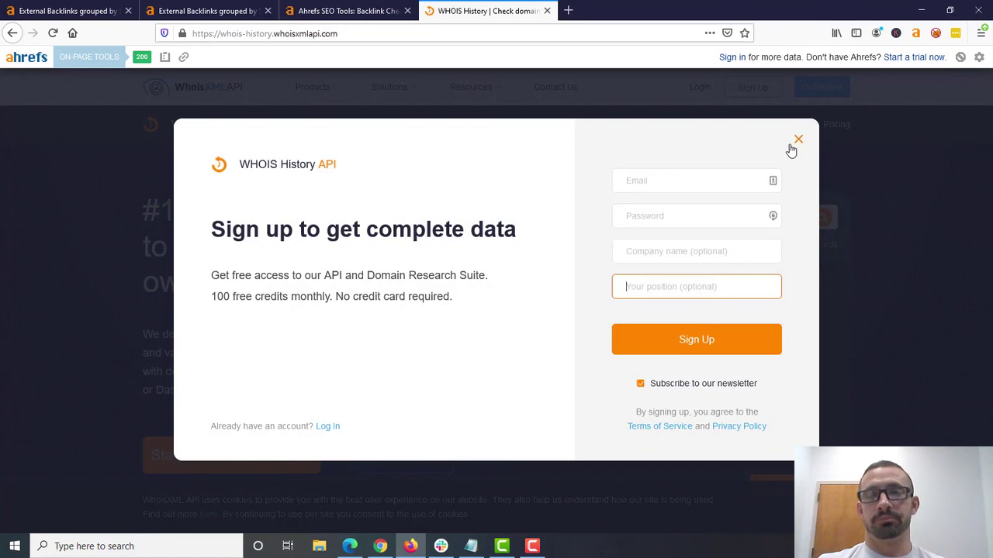
- Dismiss the sign-up popup and examine the record count in the WHOIS history result
{"action": "left_click", "coordinate": [799, 141]}
{"action": "left_click_drag", "start_coordinate": [618, 300], "coordinate": [530, 297]}
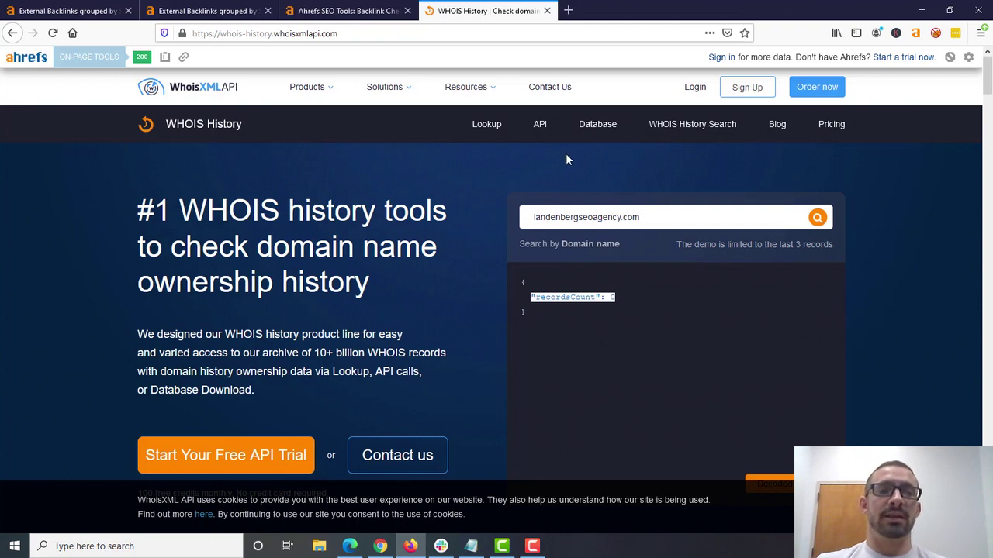
- Switch to the Ahrefs login page and sign in by re-entering the account password
{"action": "left_click", "coordinate": [375, 11]}
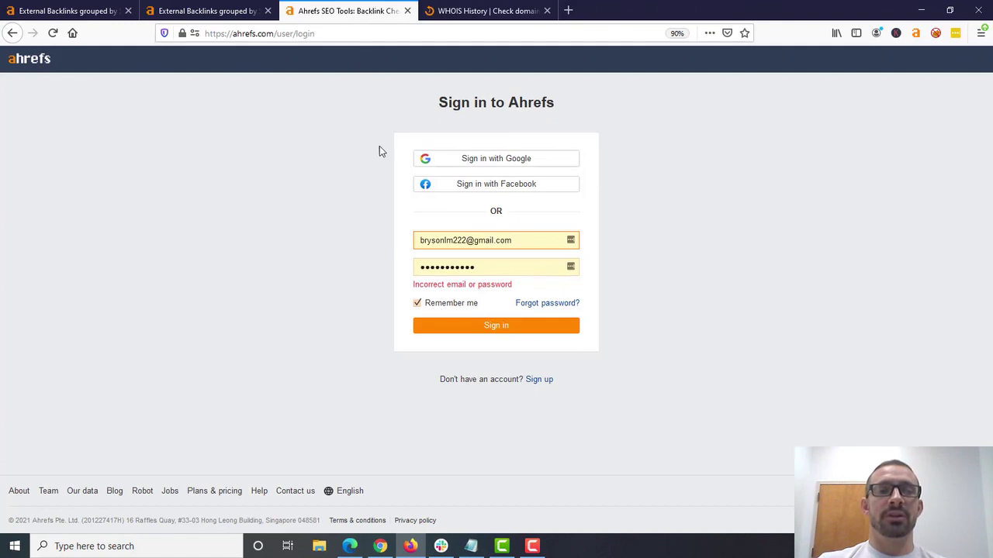
{"action": "left_click", "coordinate": [469, 326]}
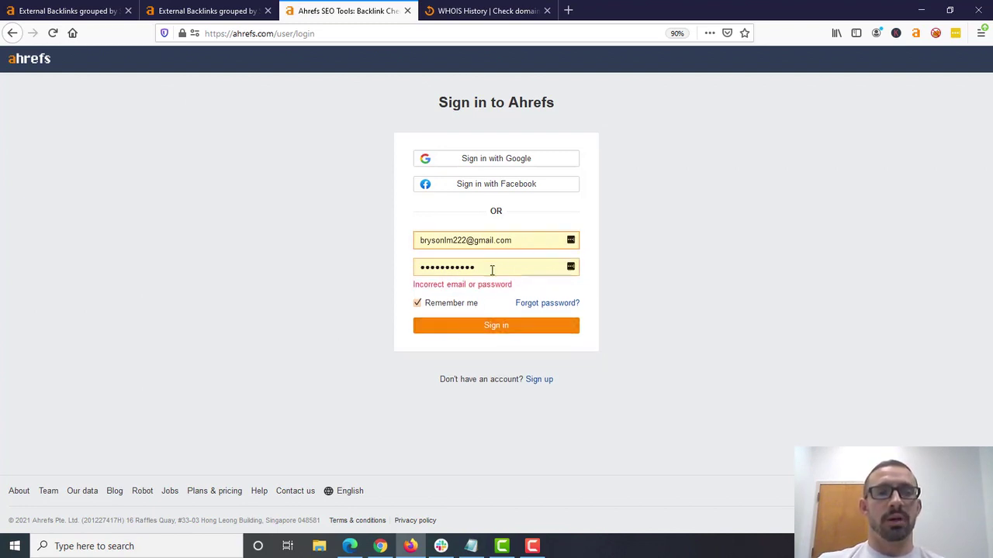
{"action": "left_click_drag", "start_coordinate": [492, 270], "coordinate": [354, 281]}
{"action": "type", "text": "••••••••••"}
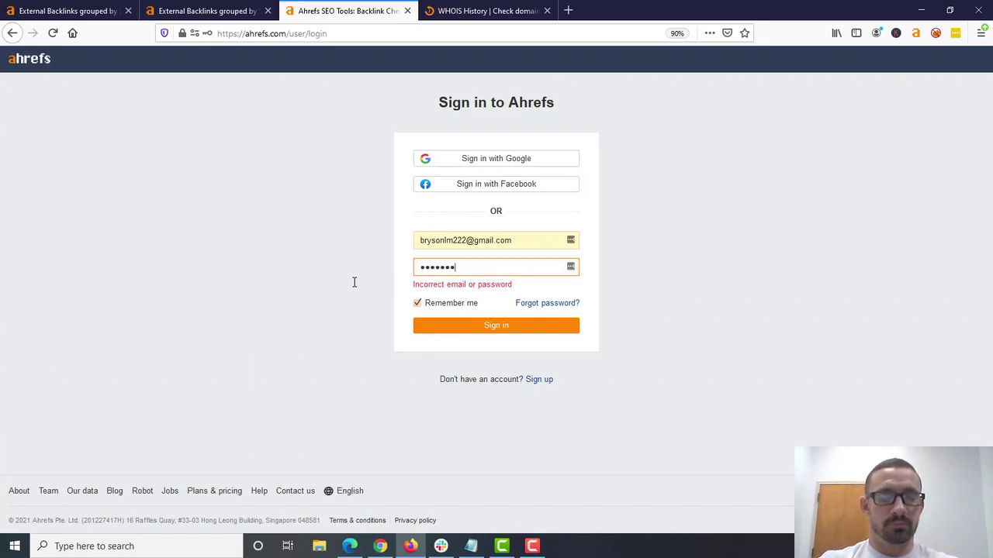
{"action": "key", "text": "Return"}
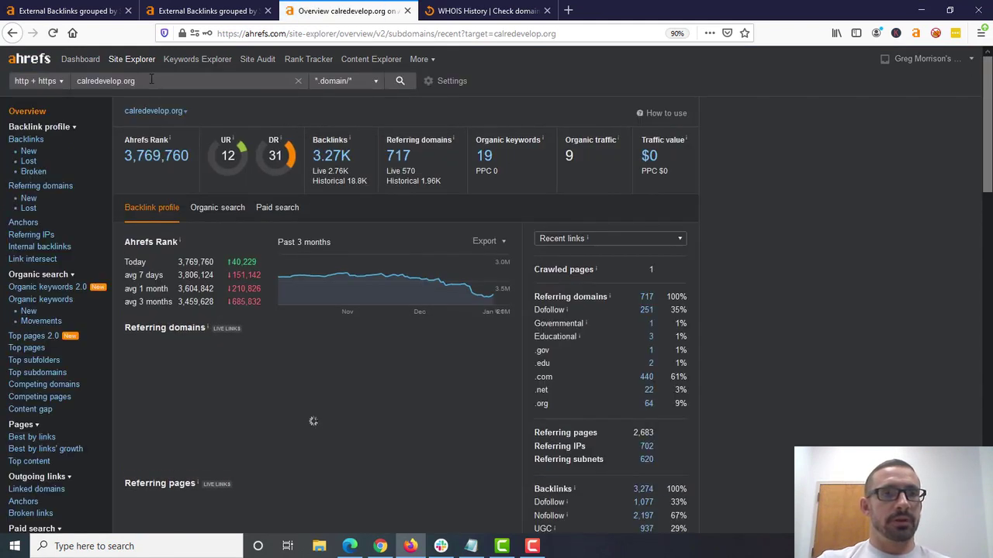
- Look up landenbergseoagency.com in the Ahrefs Site Explorer in place of calredevelop.org
{"action": "left_click_drag", "start_coordinate": [138, 81], "coordinate": [59, 78]}
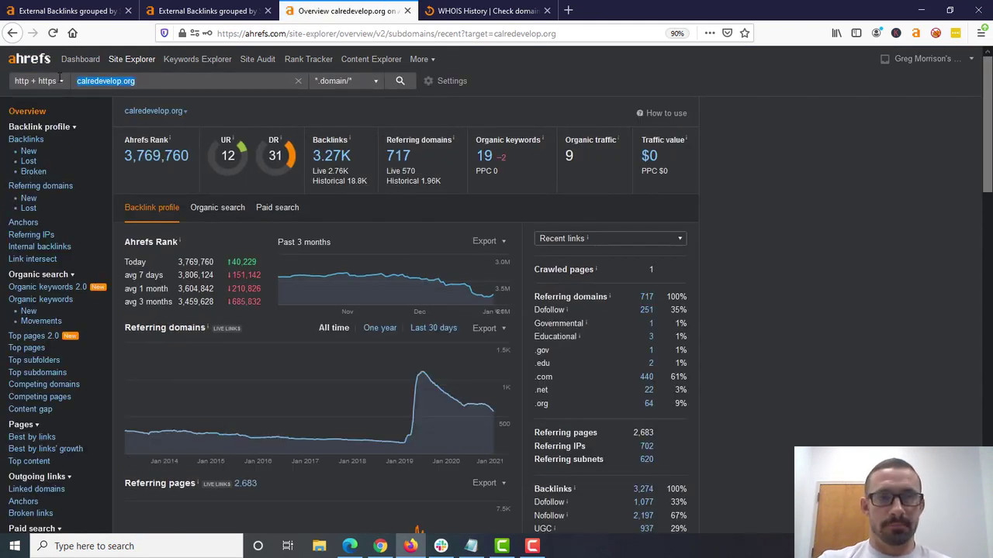
{"action": "key", "text": "ctrl+v"}
{"action": "key", "text": "Return"}
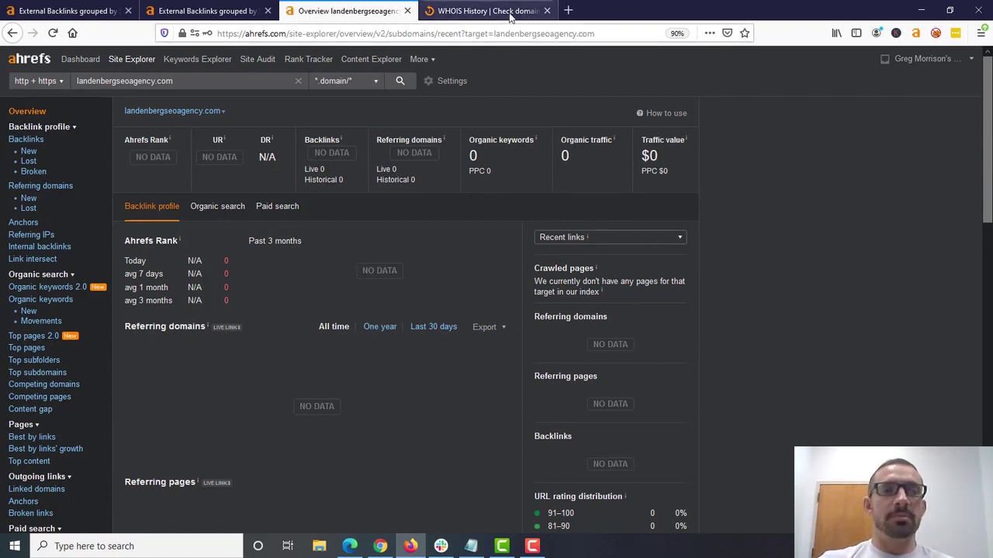
- Compare the WHOIS history record count for landenbergseoagency.com with its backlink and traffic overview in Ahrefs
{"action": "left_click", "coordinate": [487, 11]}
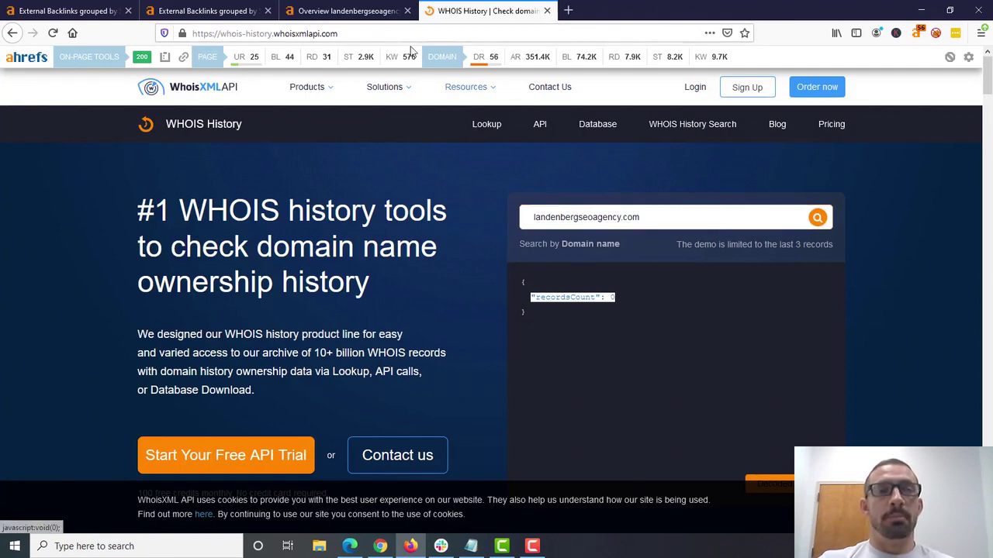
{"action": "left_click", "coordinate": [345, 11]}
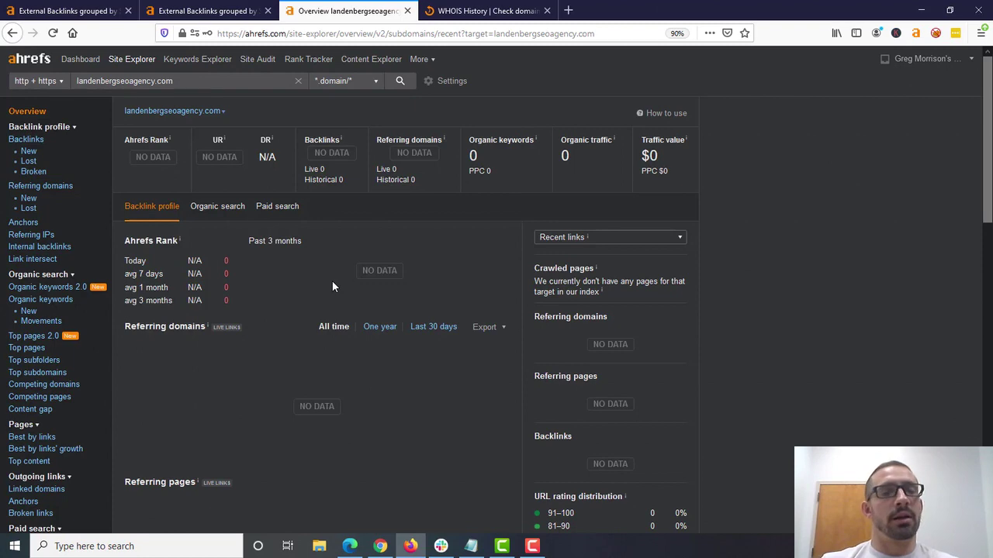
{"action": "left_click", "coordinate": [487, 9]}
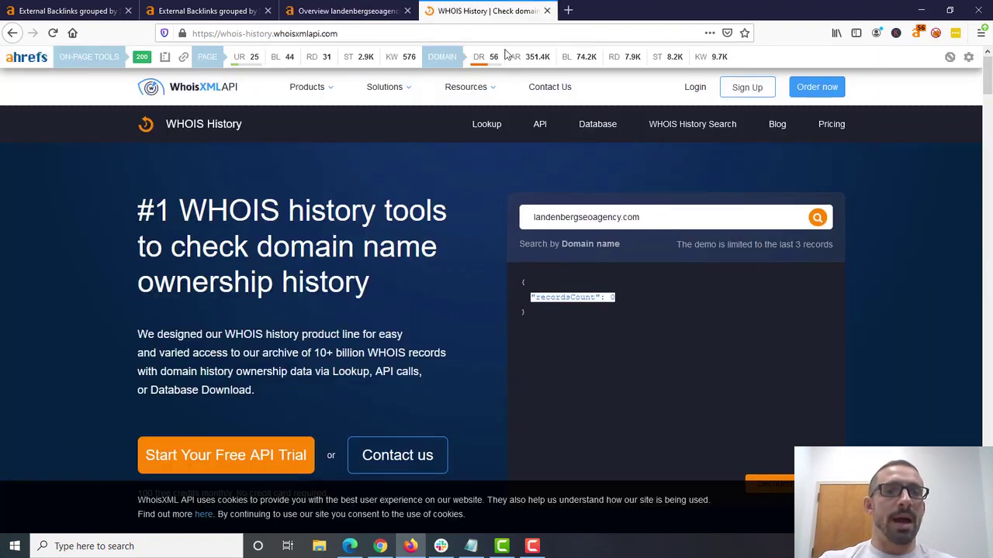
{"action": "left_click", "coordinate": [645, 313]}
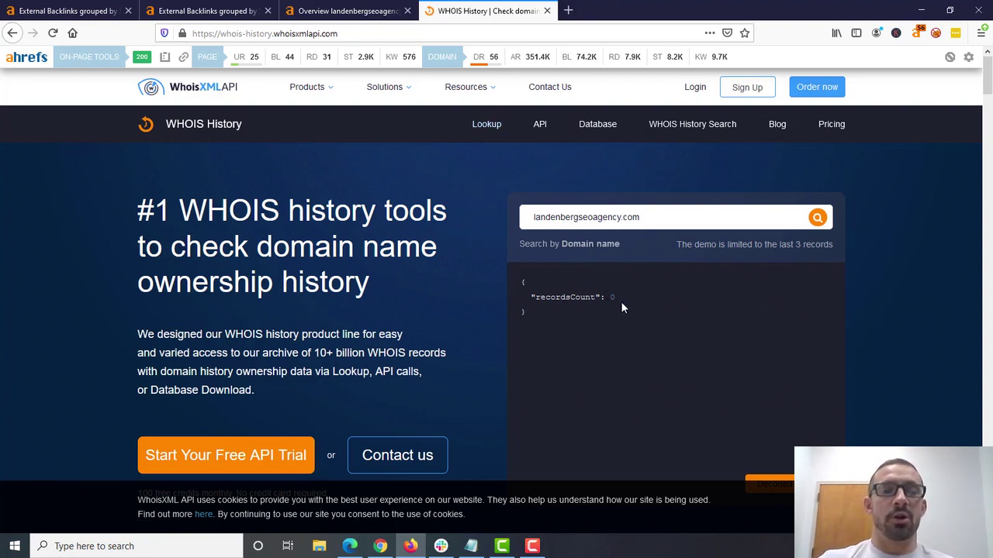
{"action": "left_click_drag", "start_coordinate": [614, 298], "coordinate": [546, 310]}
{"action": "left_click", "coordinate": [548, 311]}
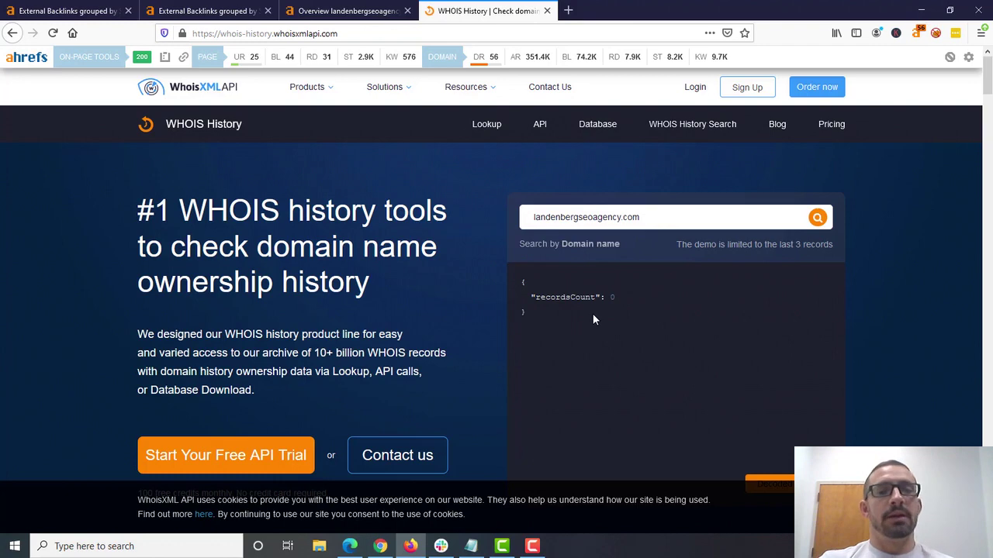
{"action": "left_click", "coordinate": [359, 12]}
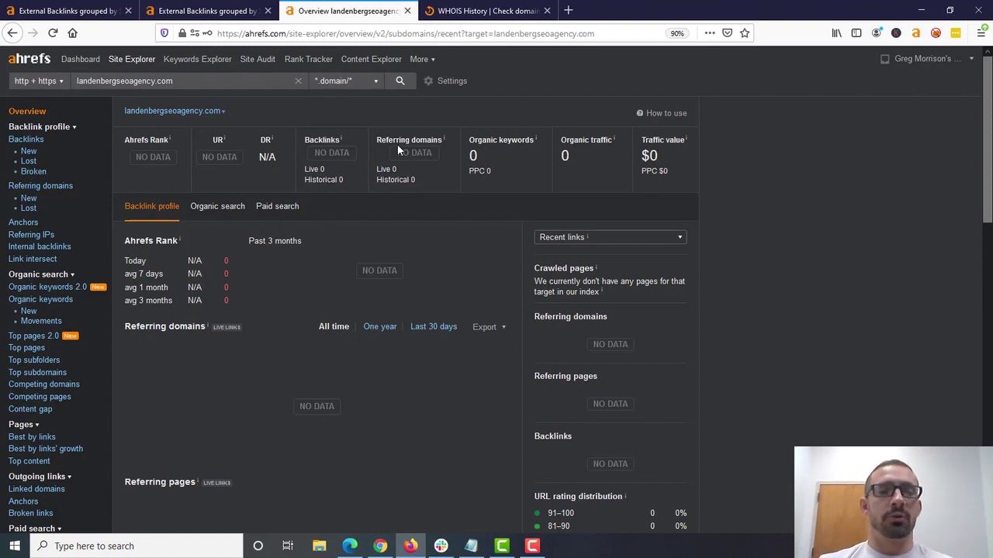
{"action": "left_click", "coordinate": [489, 10]}
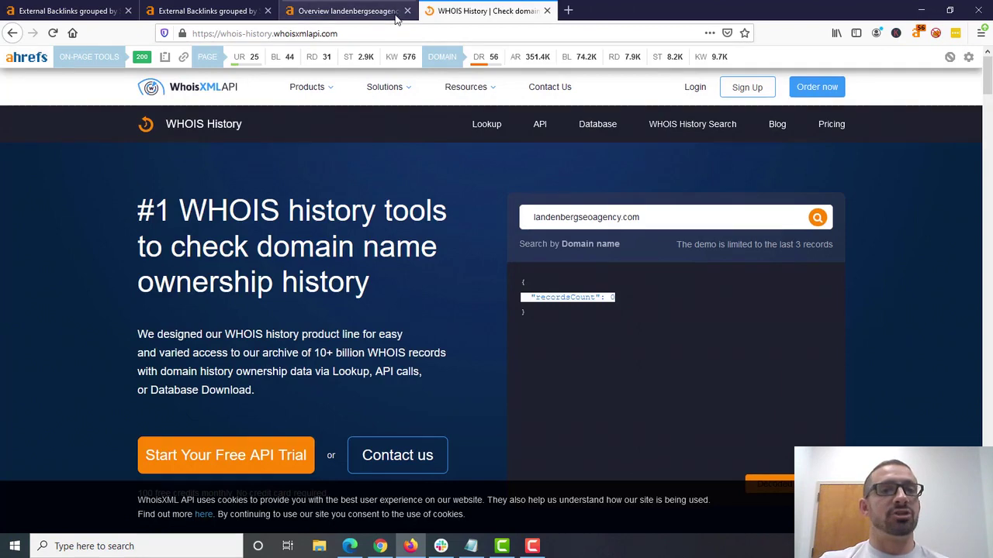
{"action": "left_click", "coordinate": [349, 11]}
{"action": "left_click", "coordinate": [436, 11]}
{"action": "left_click", "coordinate": [370, 11]}
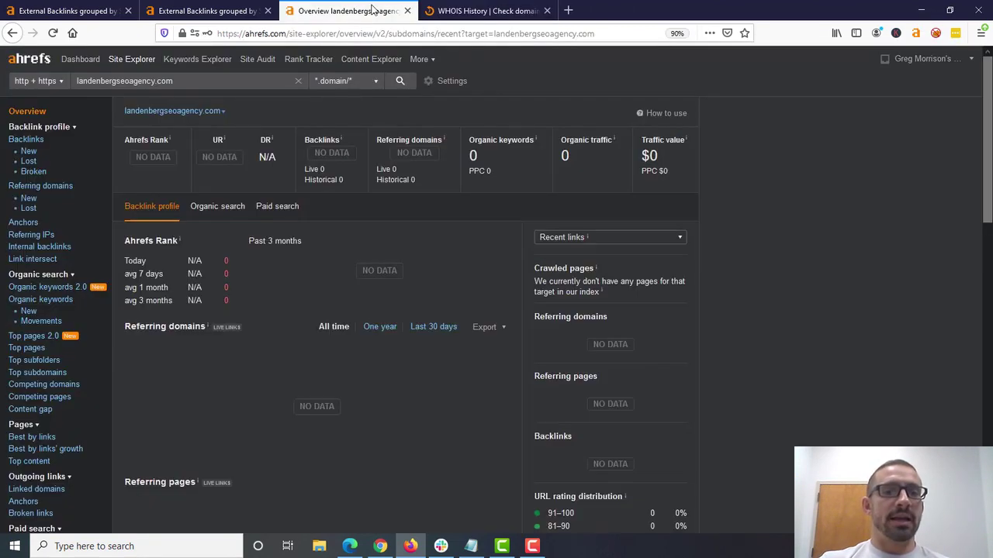
{"action": "left_click", "coordinate": [487, 14]}
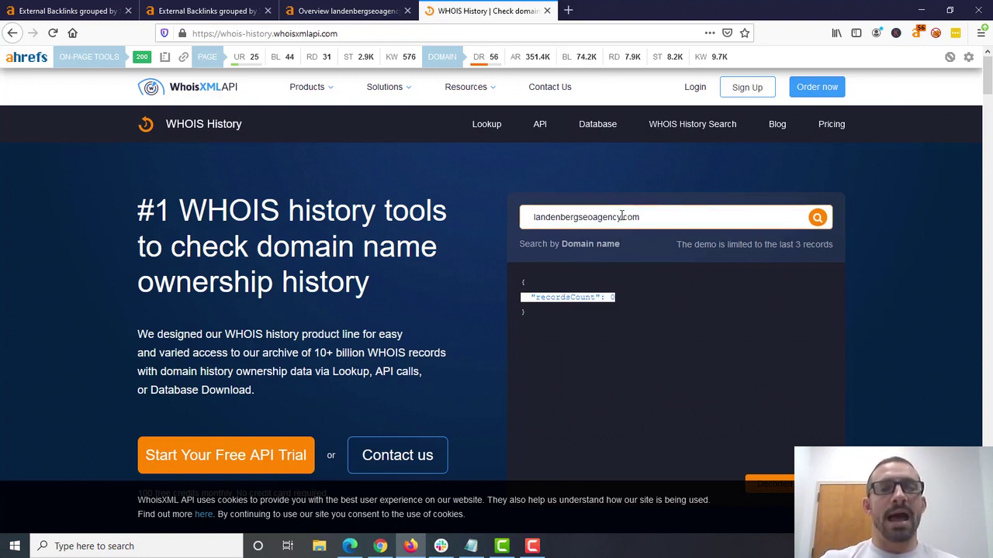
{"action": "left_click_drag", "start_coordinate": [620, 220], "coordinate": [578, 217]}
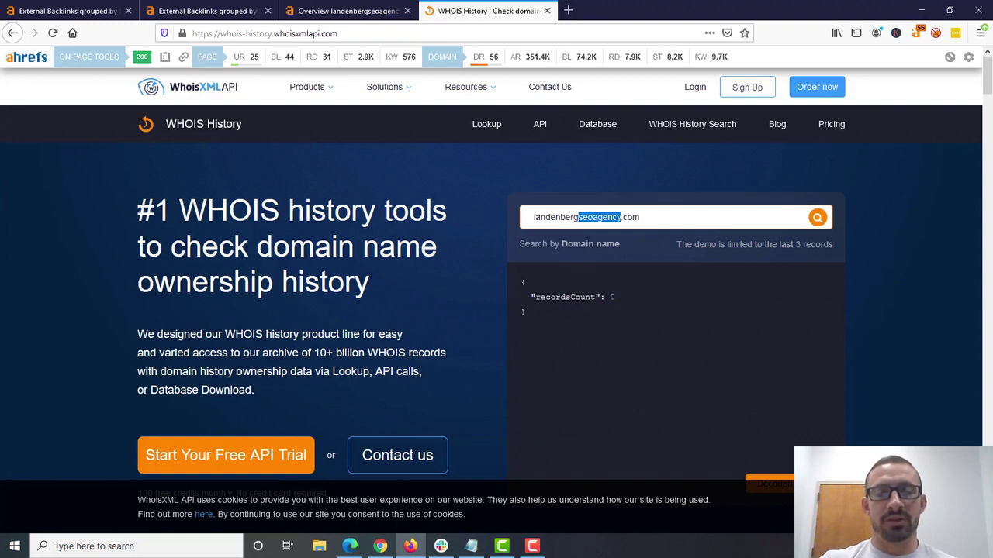
{"action": "left_click_drag", "start_coordinate": [619, 297], "coordinate": [527, 299]}
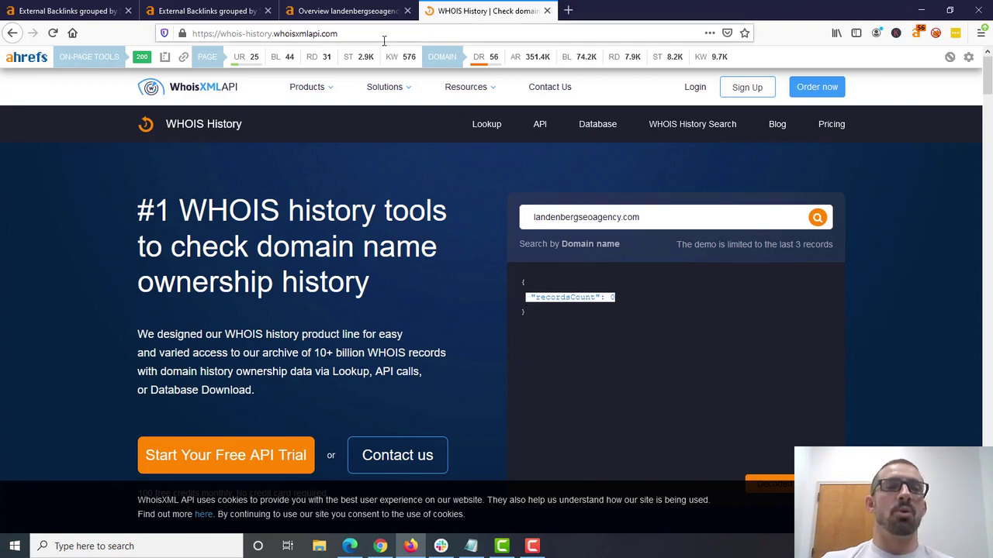
{"action": "left_click", "coordinate": [374, 17]}
{"action": "left_click", "coordinate": [483, 11]}
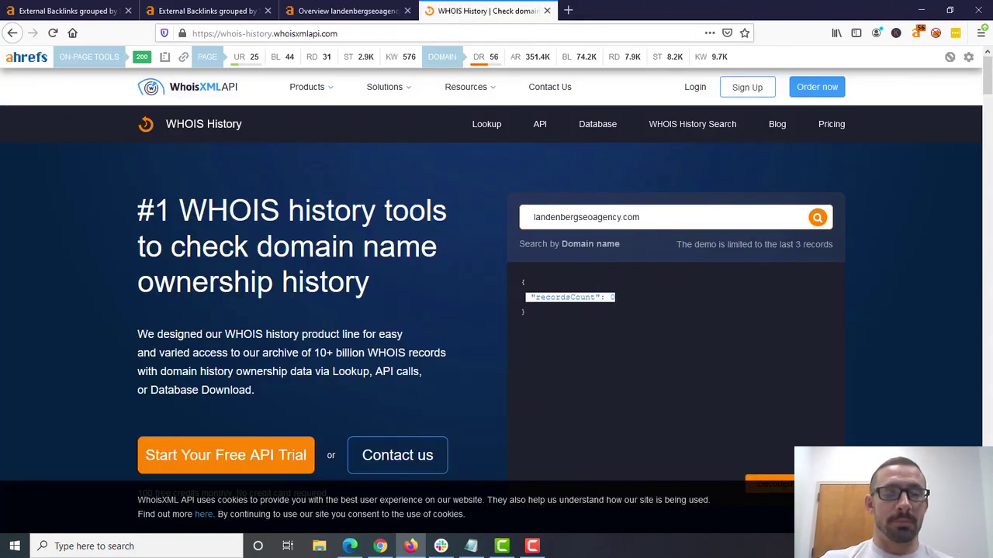
- Review GoDaddy's available domains in Edge alongside the WHOIS History and Ahrefs results in Firefox
{"action": "left_click", "coordinate": [349, 547]}
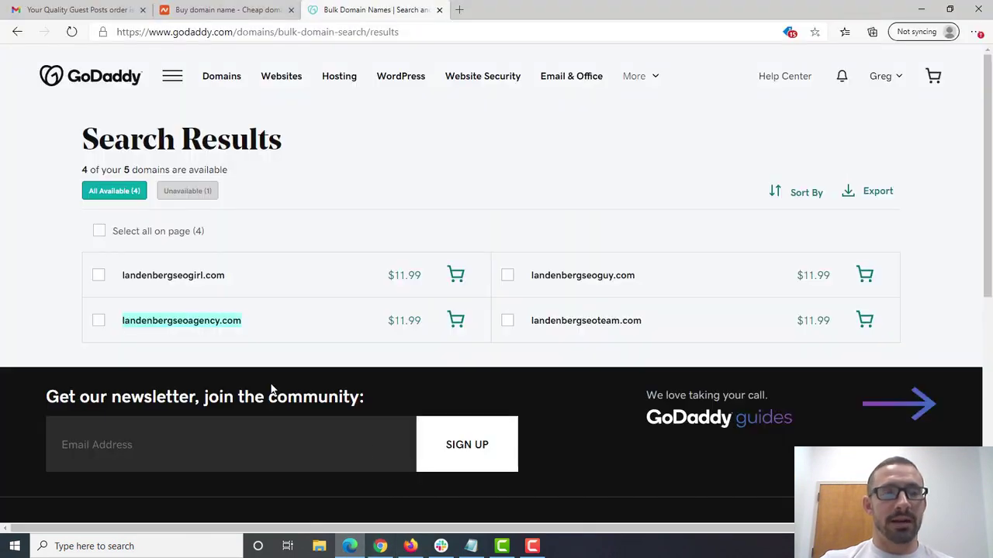
{"action": "left_click", "coordinate": [411, 546]}
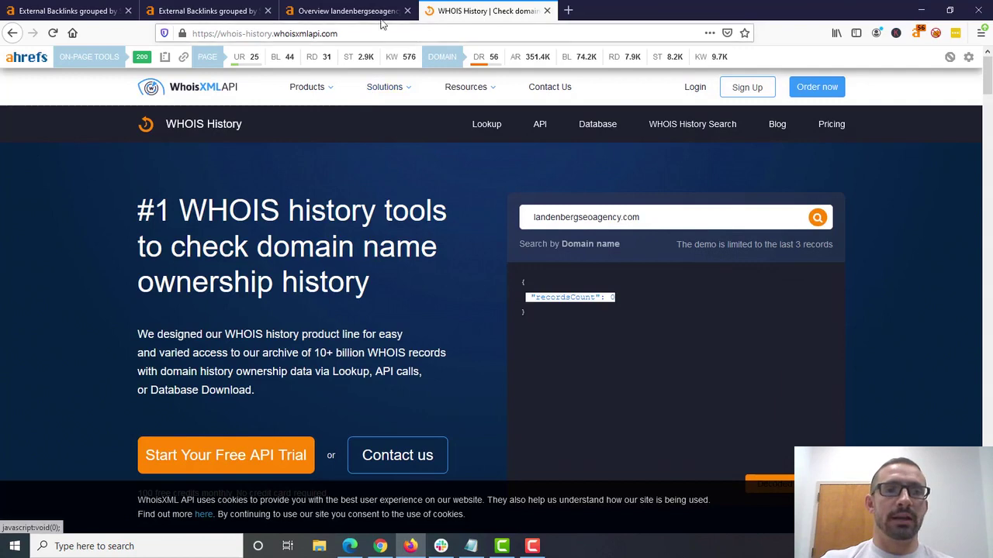
{"action": "left_click", "coordinate": [348, 11]}
{"action": "left_click", "coordinate": [455, 14]}
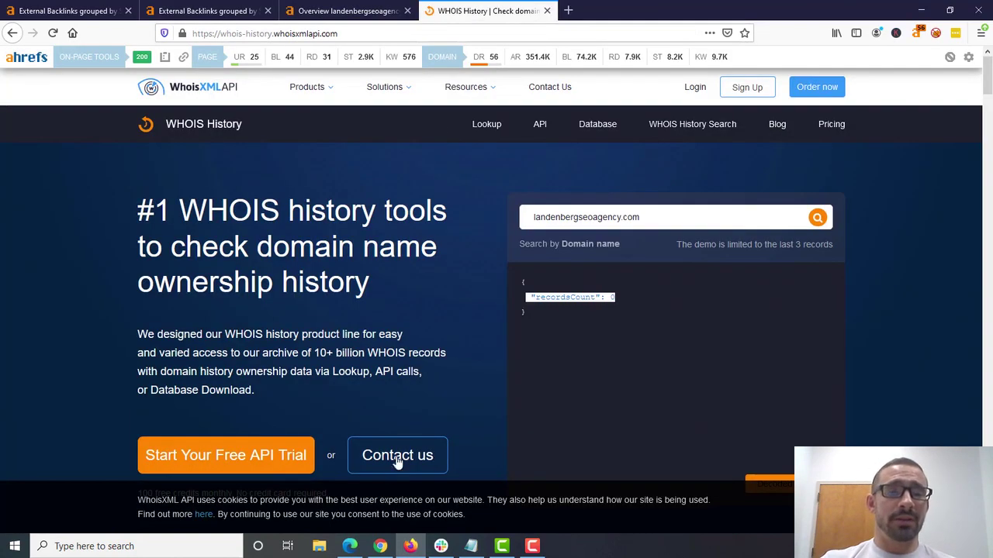
{"action": "left_click", "coordinate": [350, 546]}
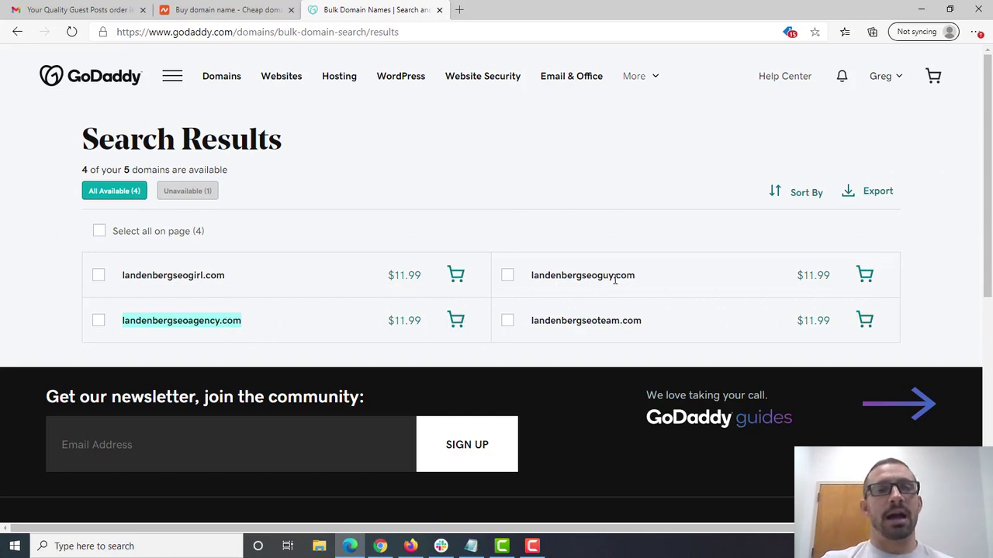
{"action": "left_click", "coordinate": [410, 544]}
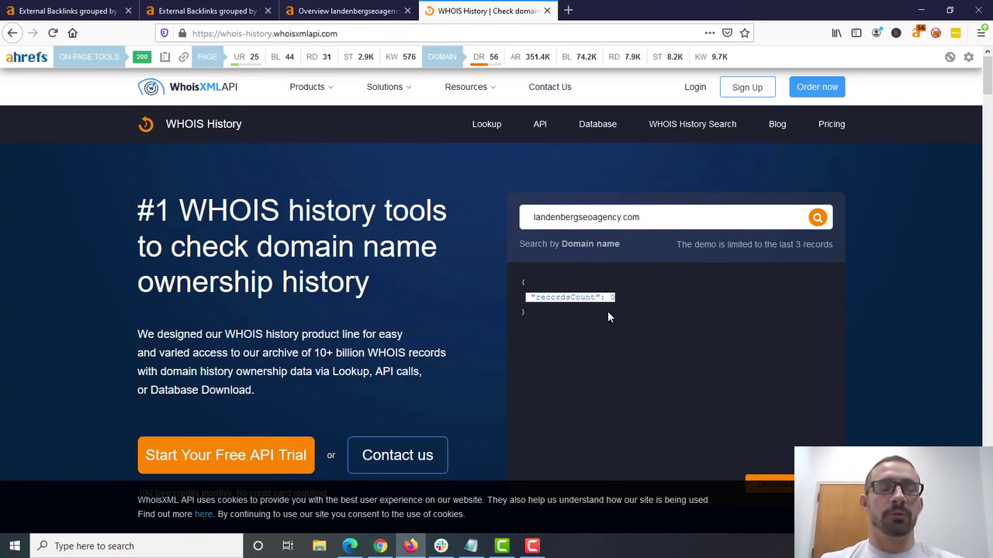
{"action": "left_click", "coordinate": [352, 9]}
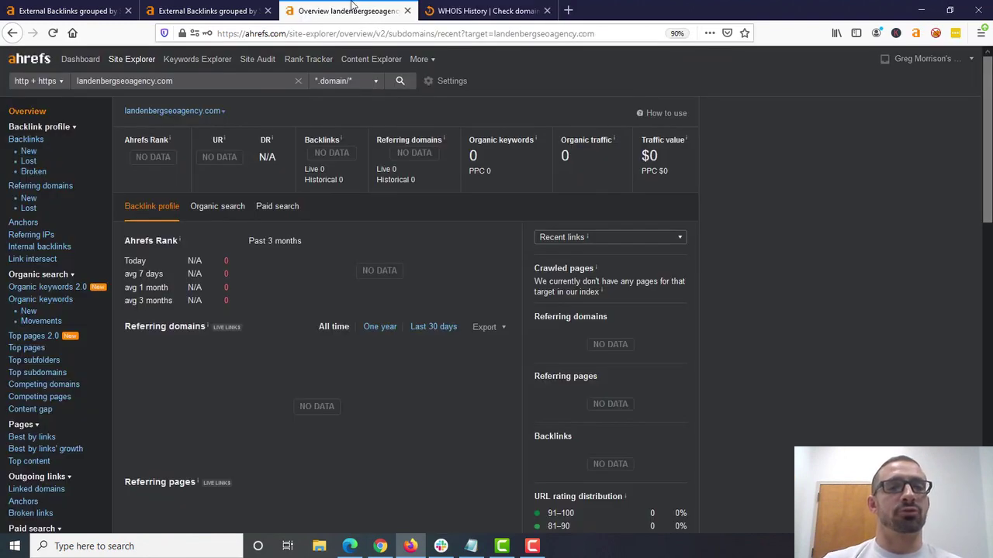
{"action": "left_click", "coordinate": [471, 9]}
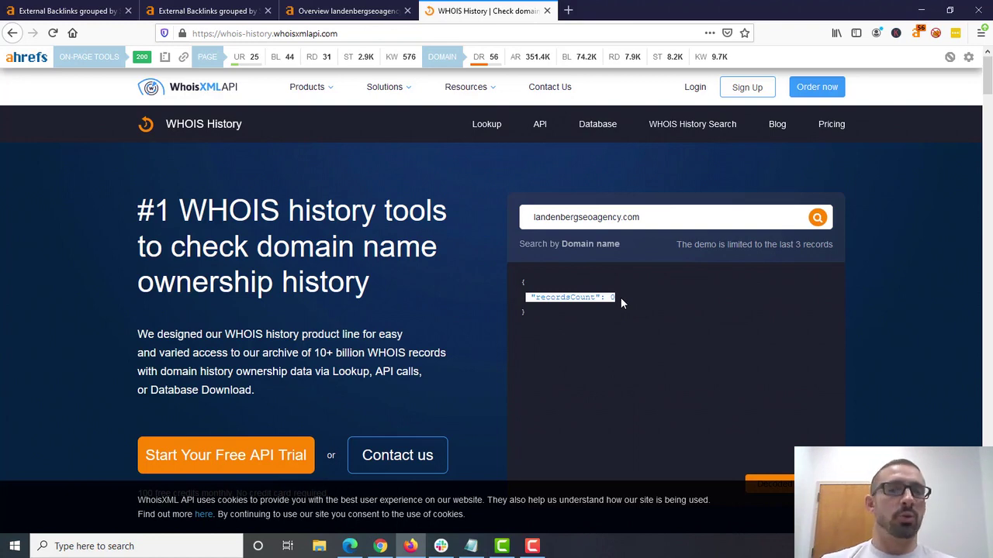
- Switch to the Namecheap page in Edge and search for landenbergseoagency.com
{"action": "left_click", "coordinate": [403, 548]}
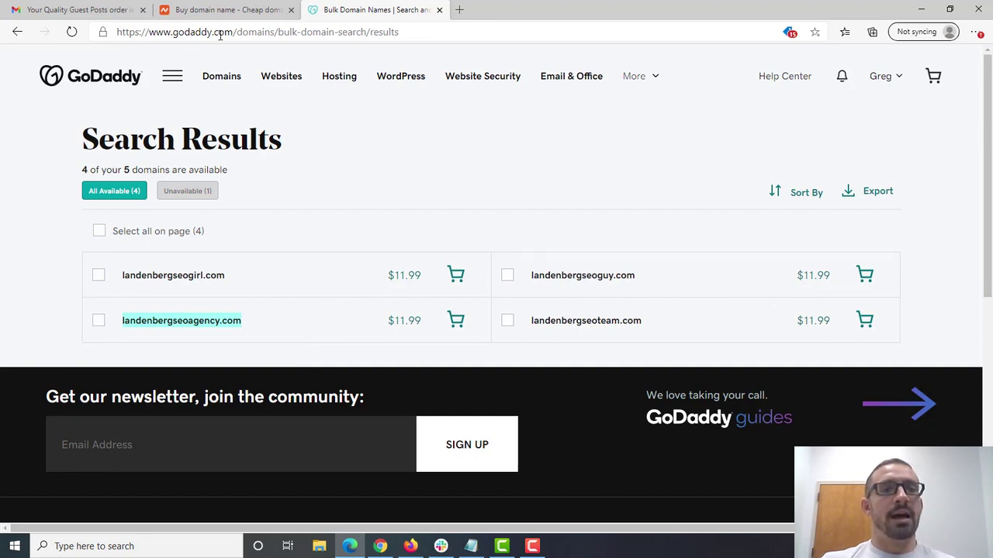
{"action": "left_click", "coordinate": [225, 8]}
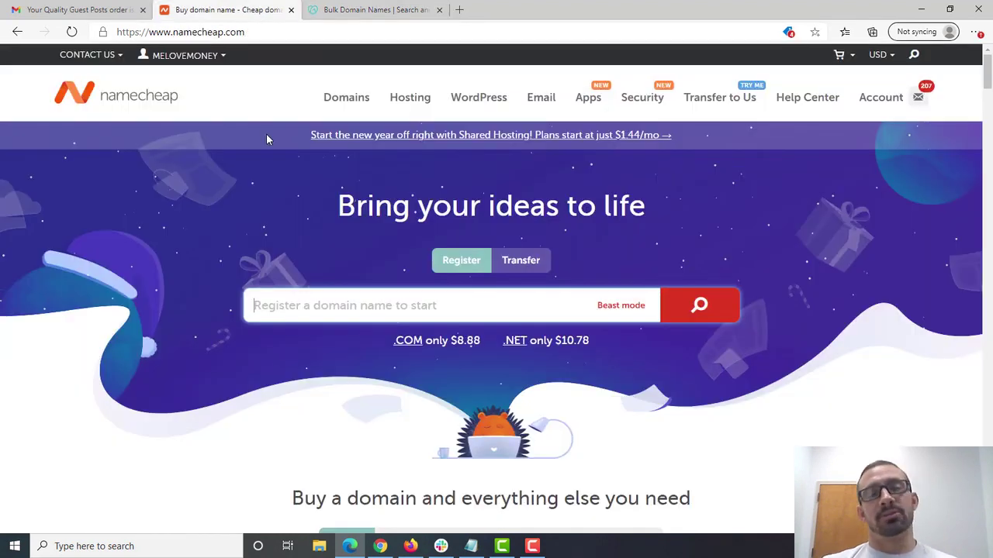
{"action": "left_click", "coordinate": [388, 8]}
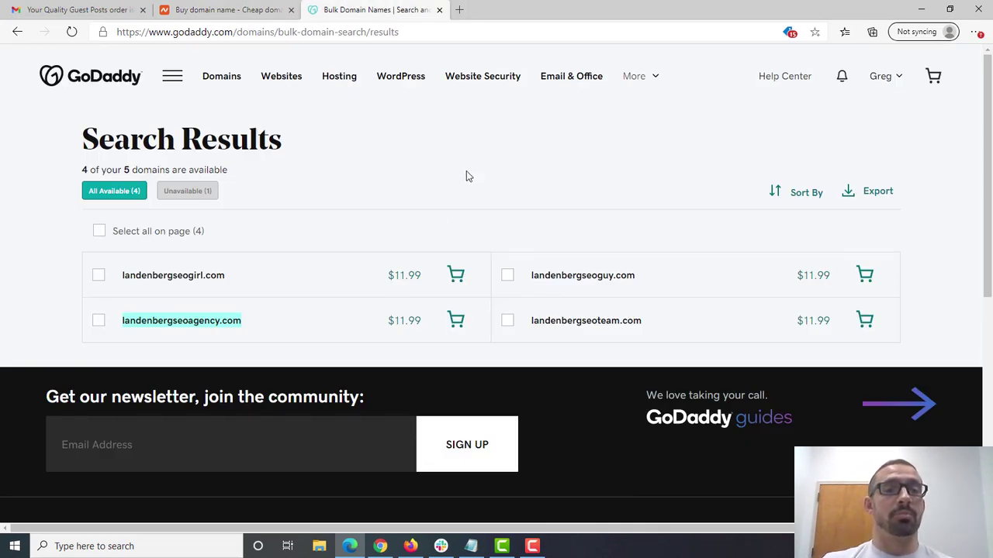
{"action": "left_click", "coordinate": [256, 9]}
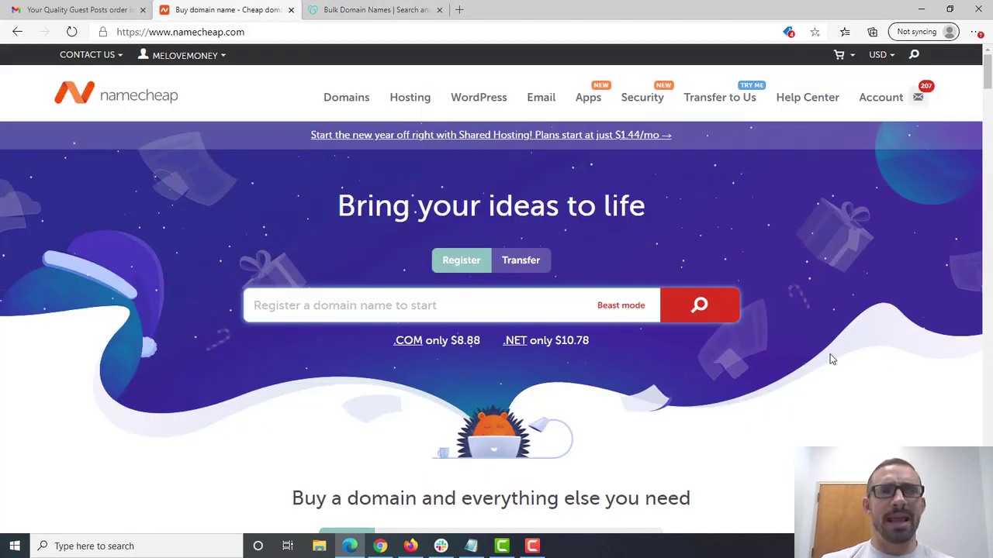
{"action": "type", "text": "landenbergseoagency.com"}
{"action": "key", "text": "Return"}
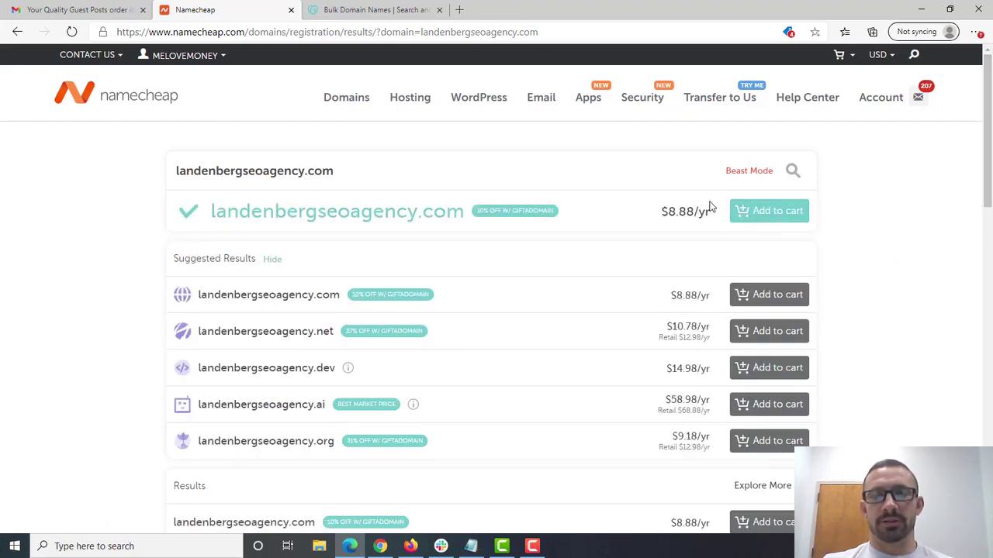
- Add landenbergseoagency.com to the Namecheap cart and confirm the order for a 1-year registration
{"action": "left_click", "coordinate": [760, 212]}
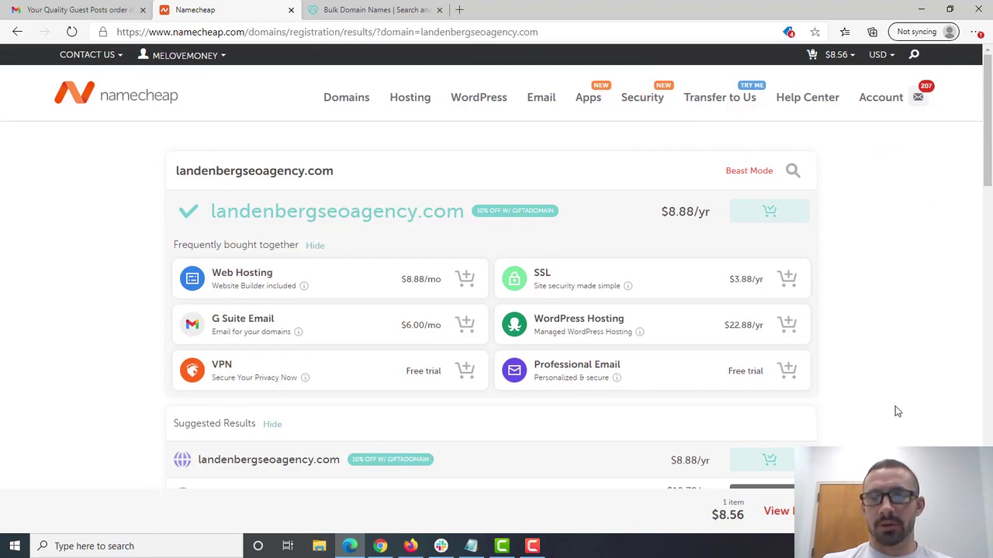
{"action": "left_click", "coordinate": [777, 511]}
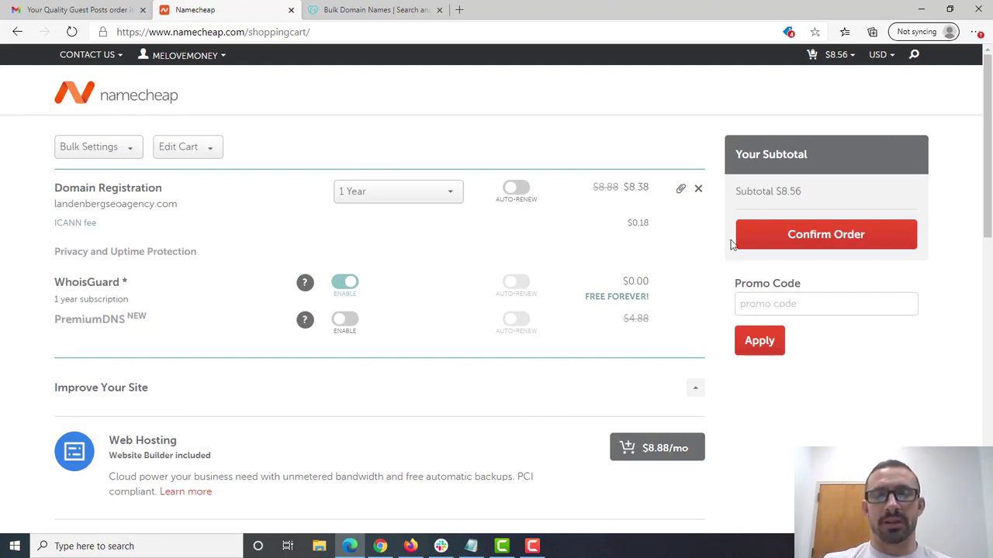
{"action": "left_click", "coordinate": [789, 236]}
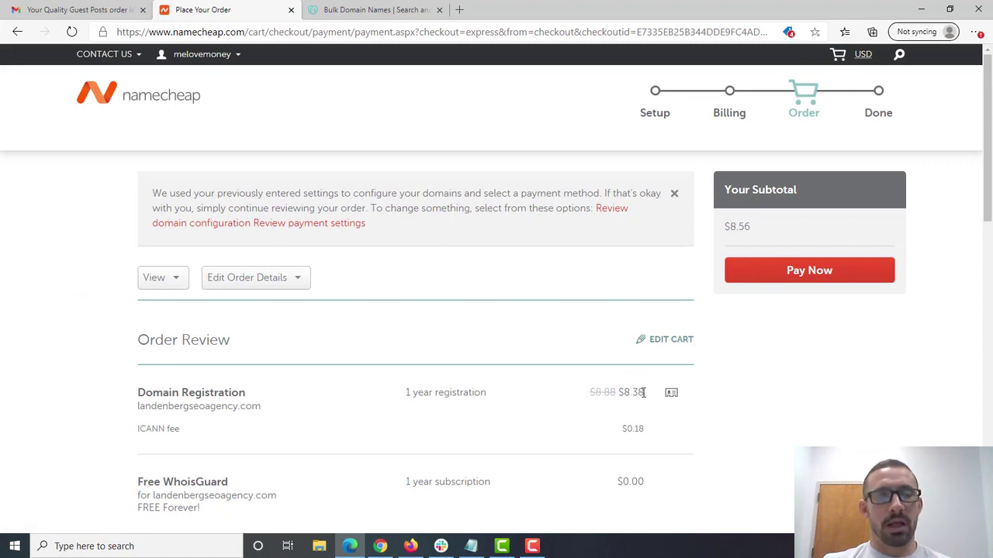
- Pay for the domain order and examine its placement date and time in the purchase confirmation
{"action": "left_click", "coordinate": [817, 273]}
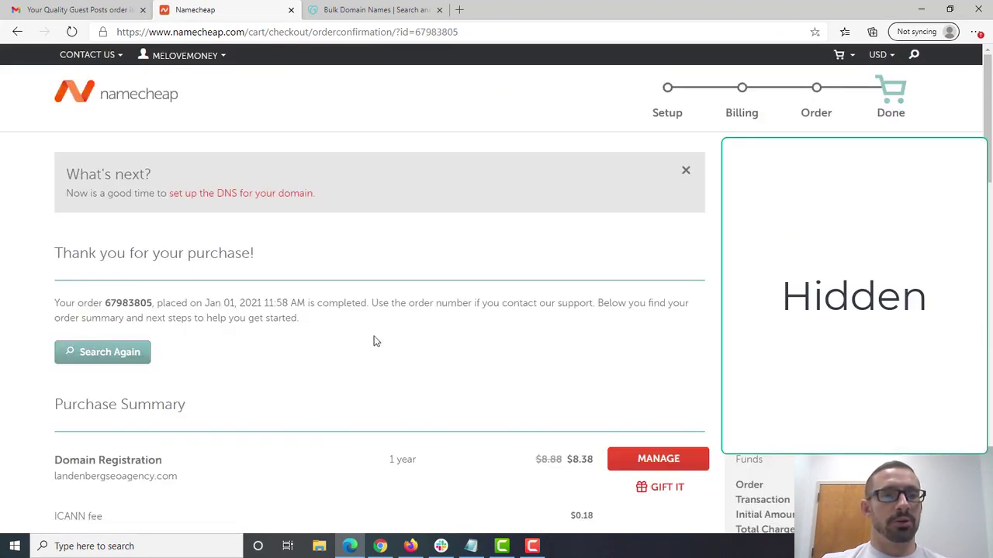
{"action": "left_click_drag", "start_coordinate": [202, 303], "coordinate": [306, 303]}
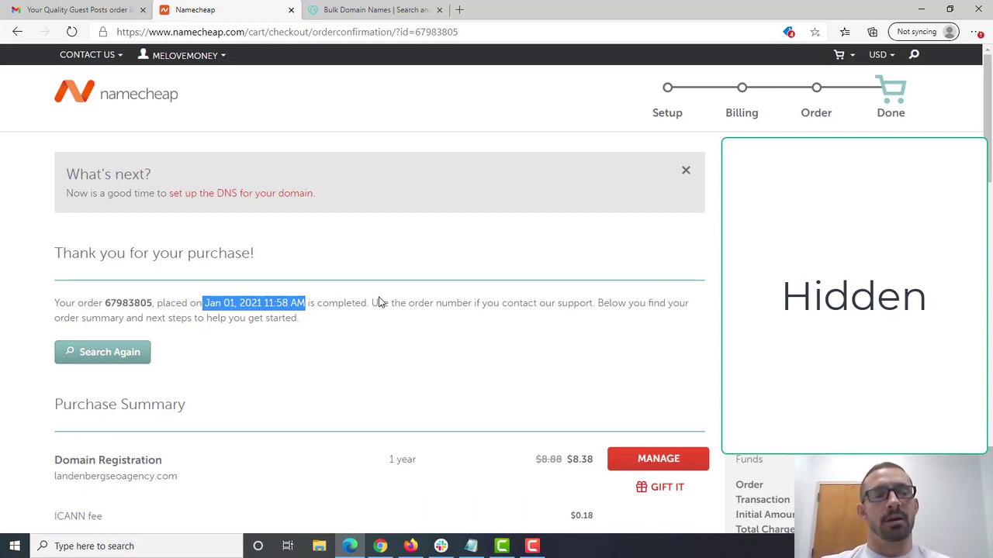
{"action": "left_click", "coordinate": [526, 347]}
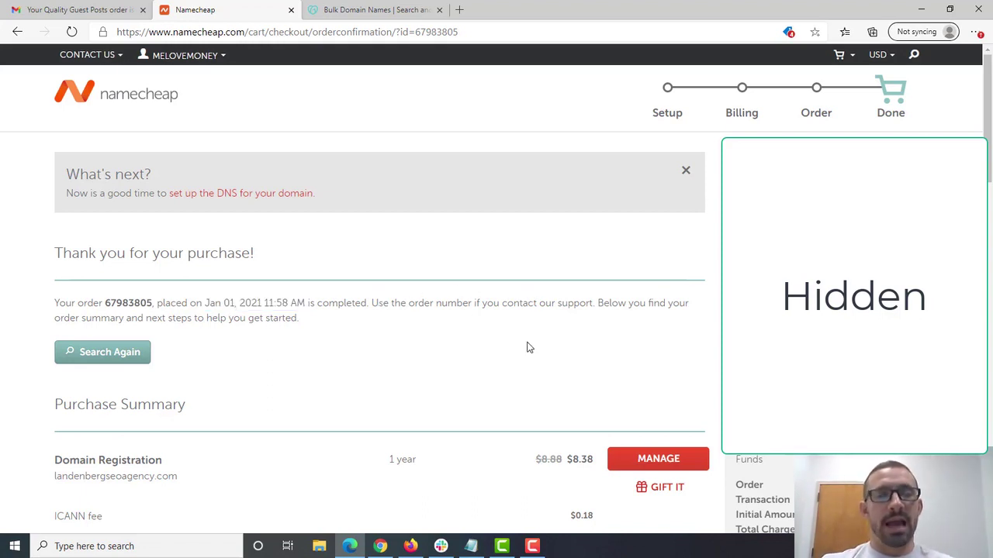